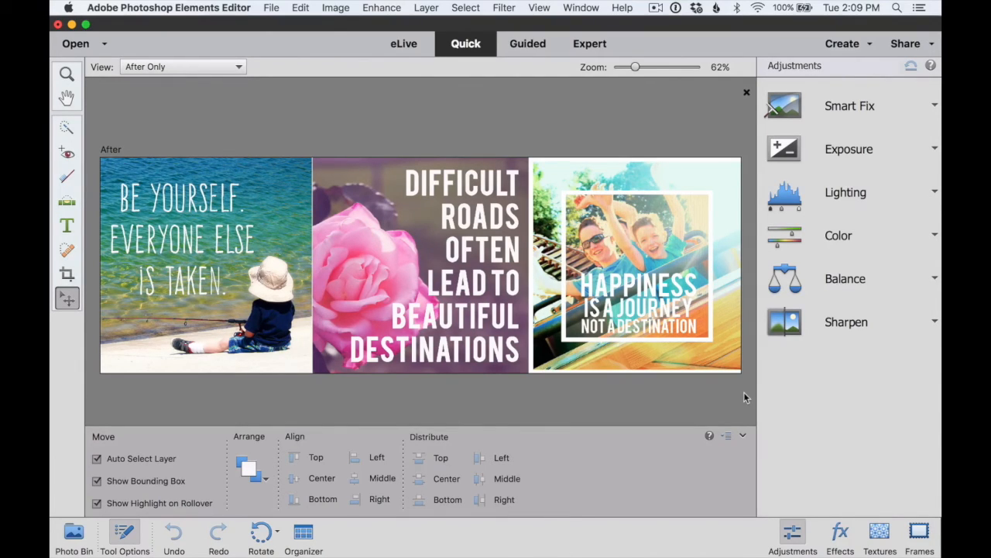
Close the open three-panel quote image and open boy-fishing.JPG from the Printables 1 folder
click(481, 43)
click(748, 94)
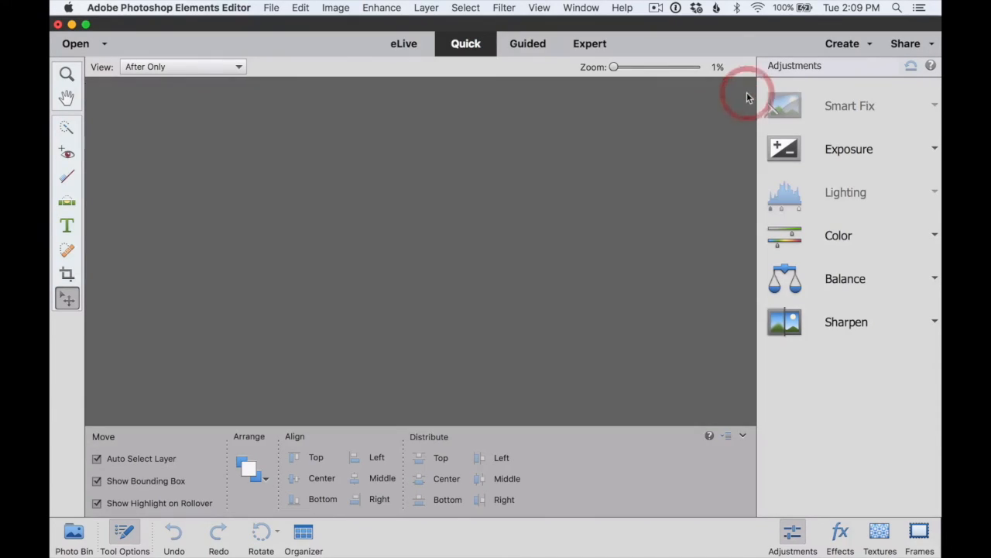
click(270, 7)
click(288, 38)
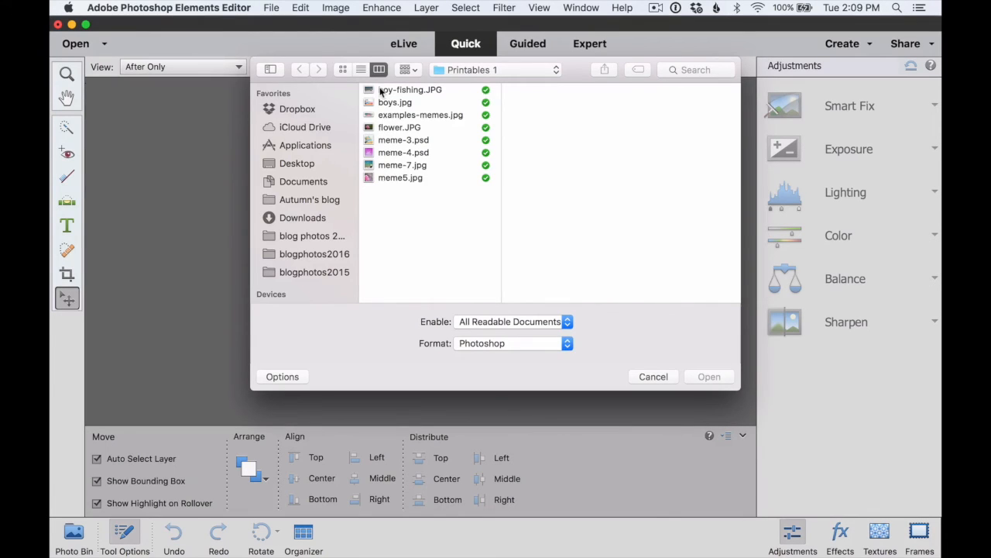
click(380, 92)
double_click(380, 88)
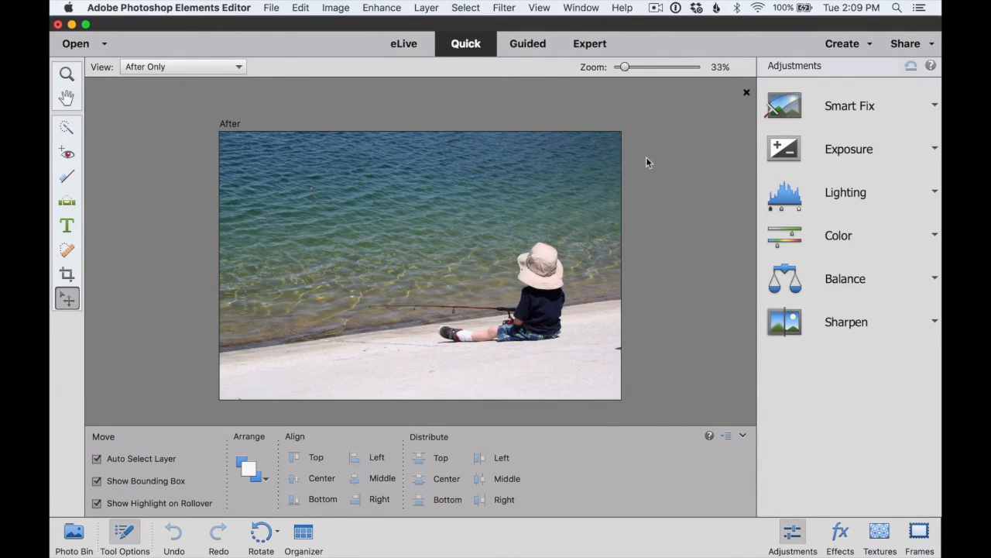
Crop the photo to a 1000 px by 1000 px square with the boy in the lower corner and open water beside him
key(c)
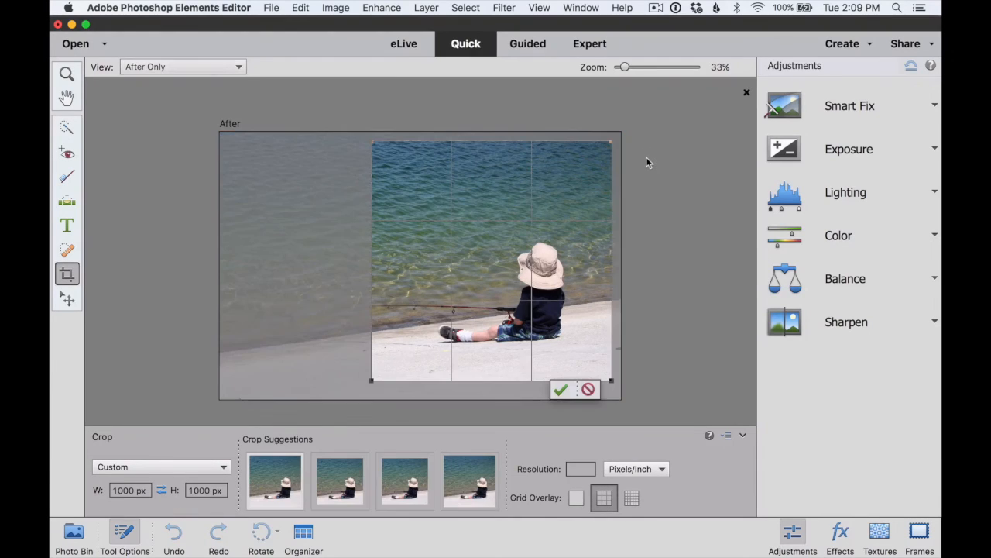
drag(491, 170, 455, 169)
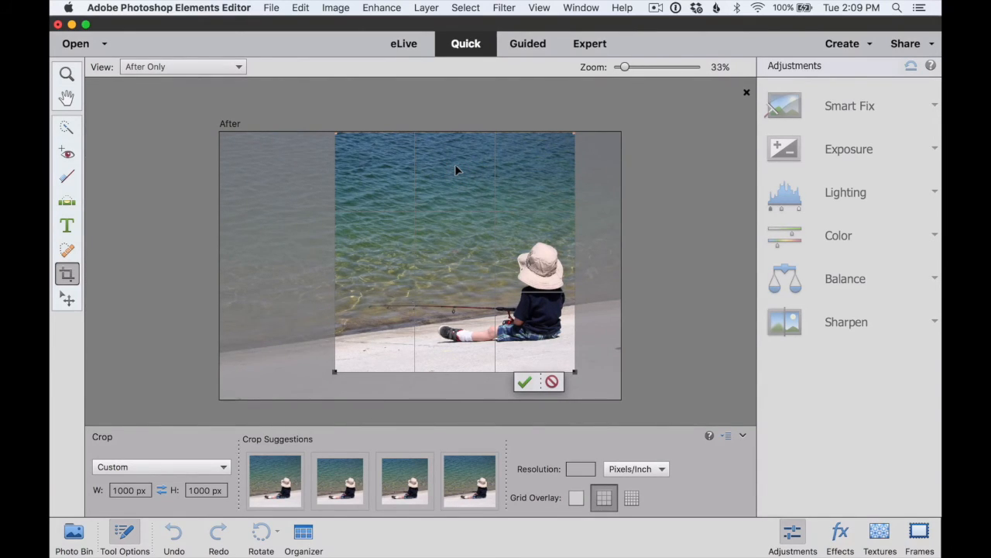
click(137, 485)
drag(136, 491, 145, 488)
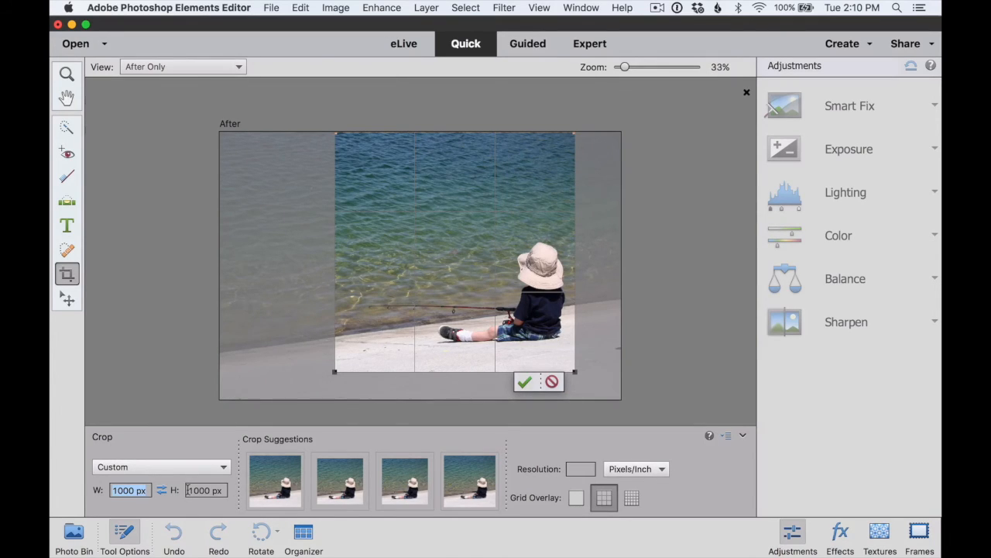
drag(434, 208, 375, 236)
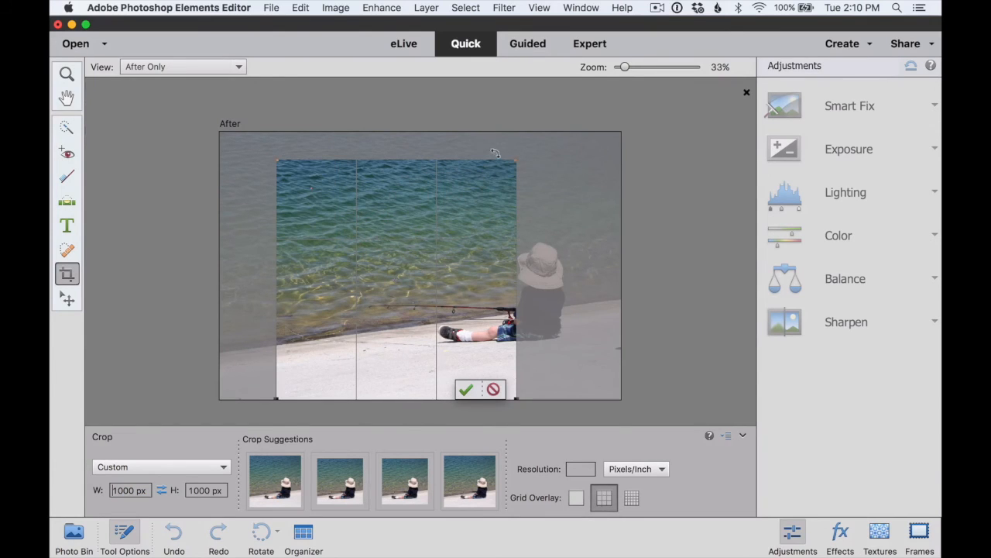
drag(515, 161, 560, 165)
drag(462, 187, 491, 181)
drag(431, 265, 443, 269)
drag(310, 389, 335, 368)
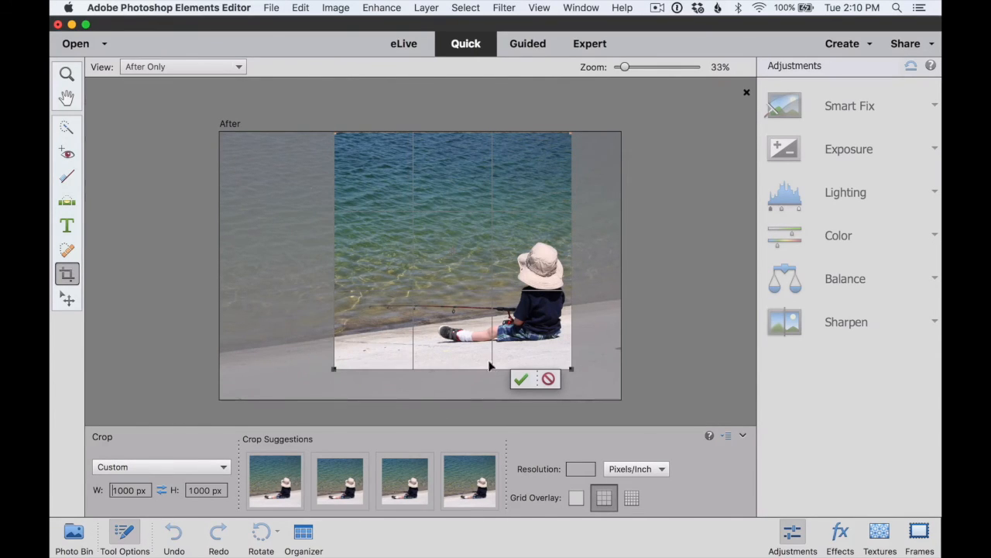
click(521, 379)
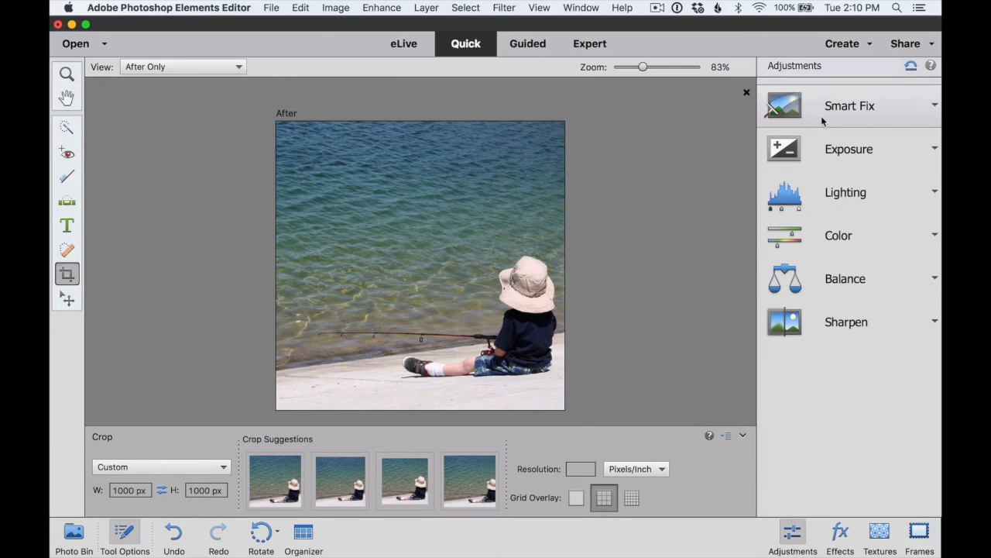
Boost the photo's color saturation to 50
click(935, 237)
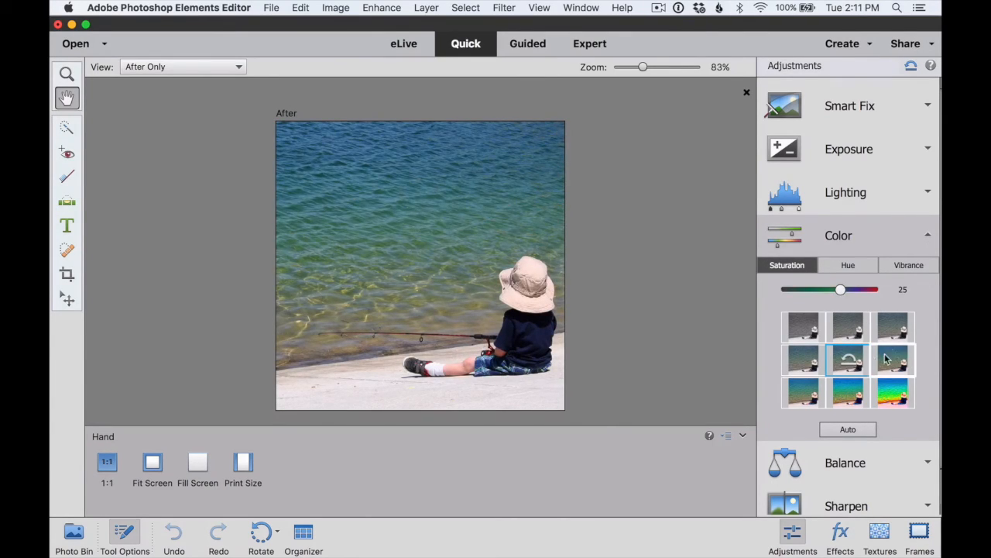
click(807, 392)
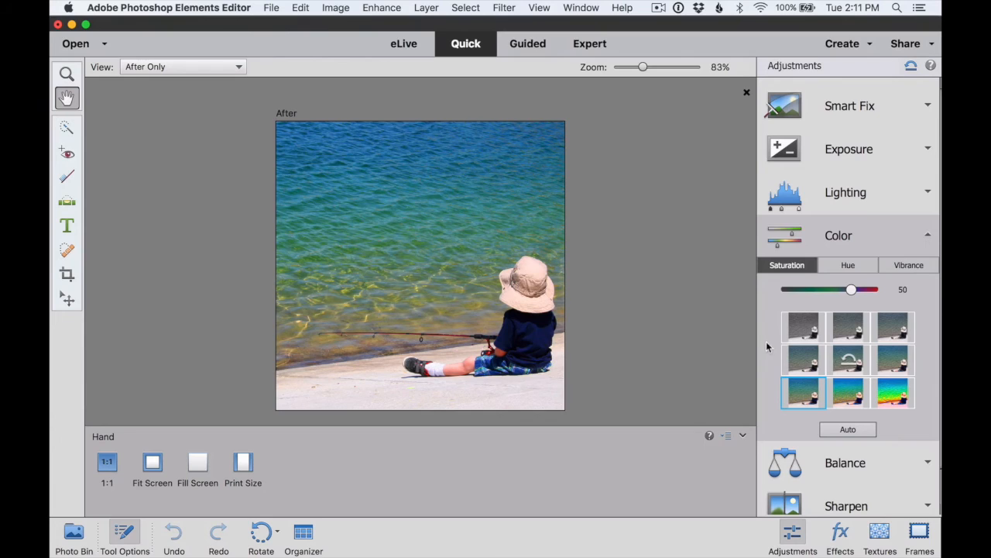
click(928, 237)
click(929, 237)
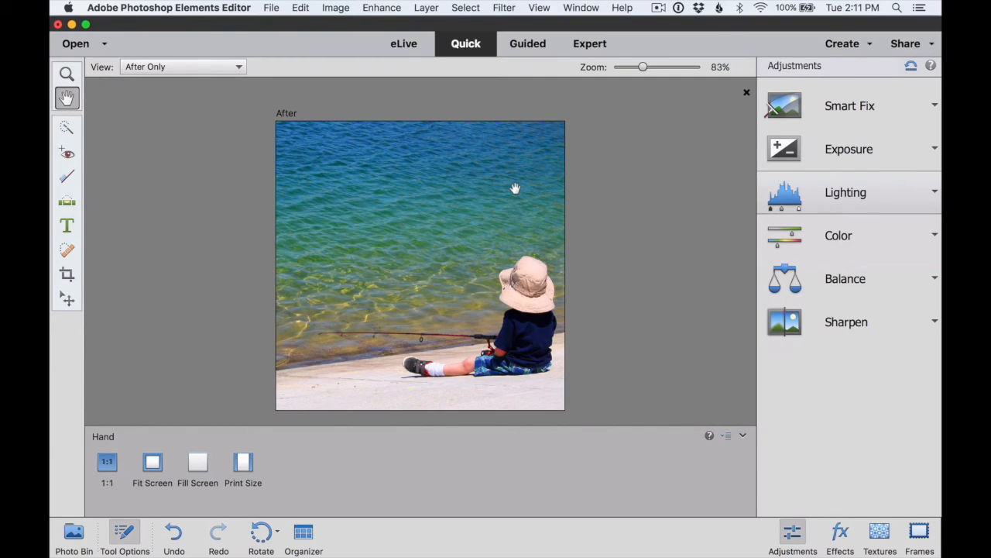
Set the horizontal Type tool's font to Frente H1 Regular
key(t)
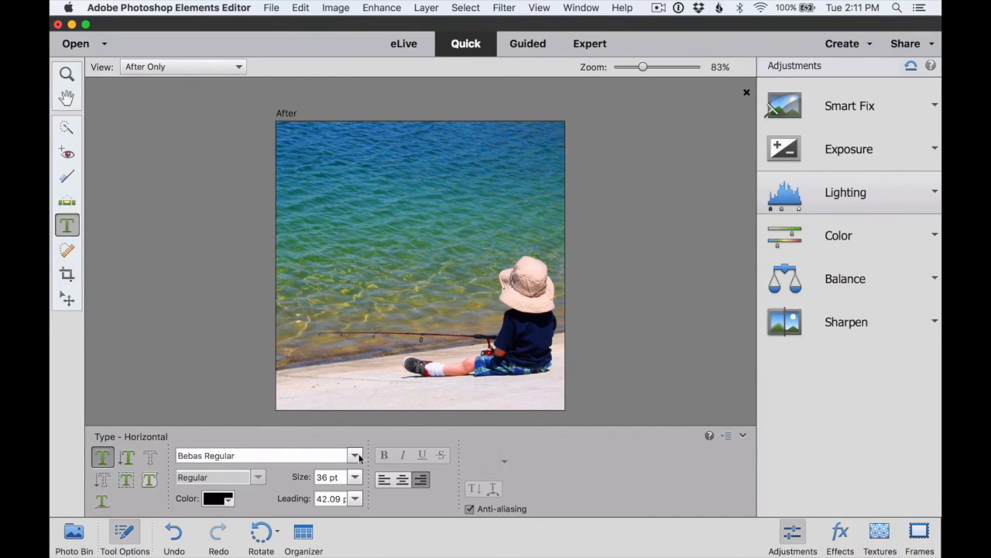
drag(250, 455, 171, 454)
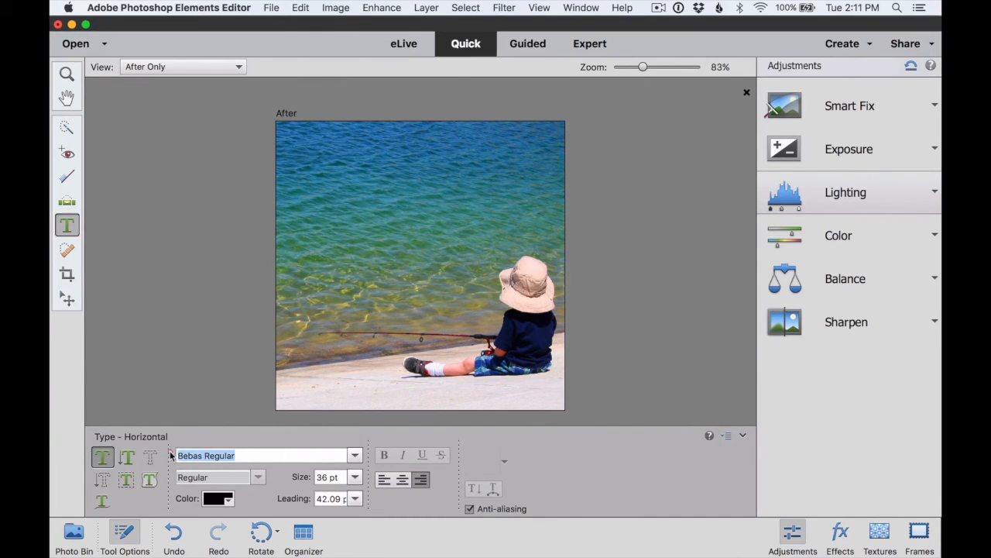
text(frent)
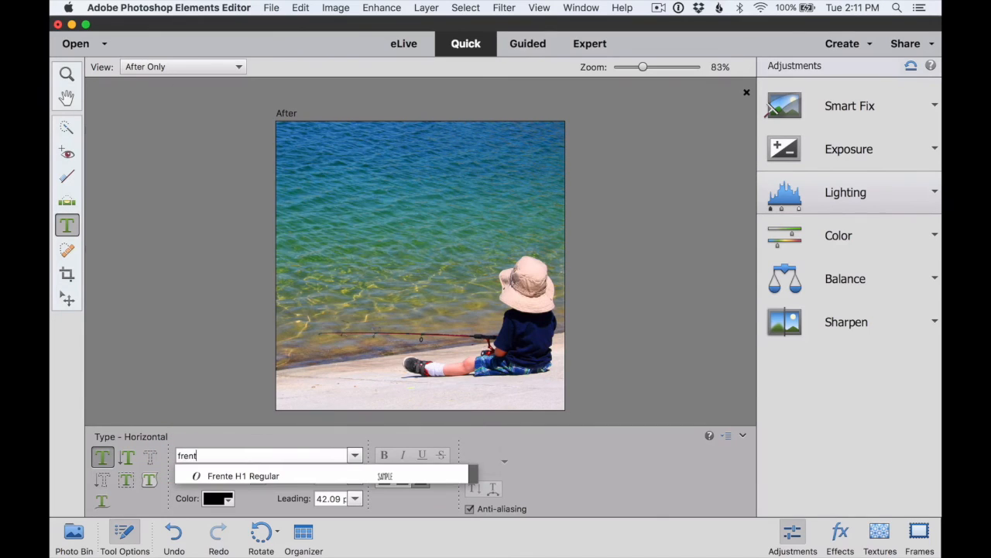
click(223, 475)
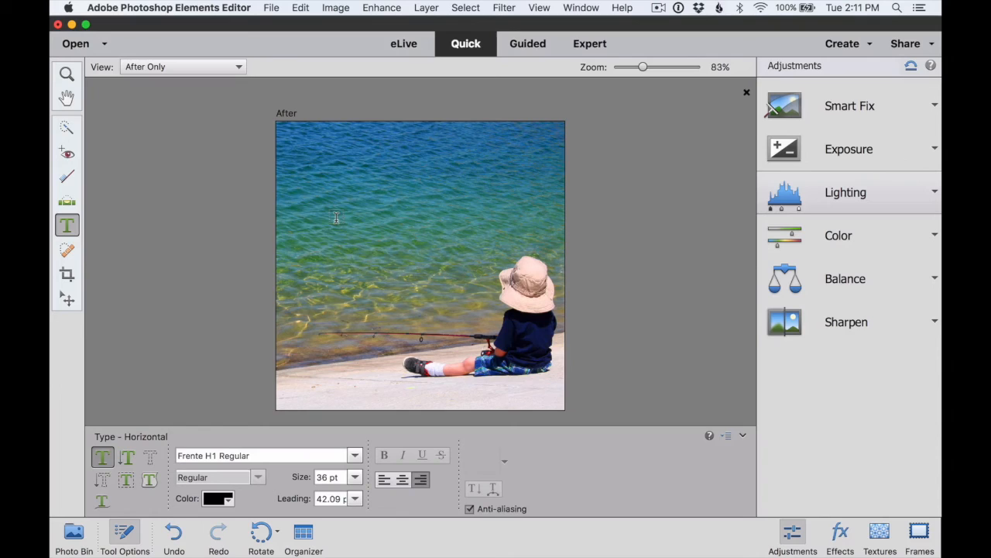
Set the text color to white using the color picker
click(209, 498)
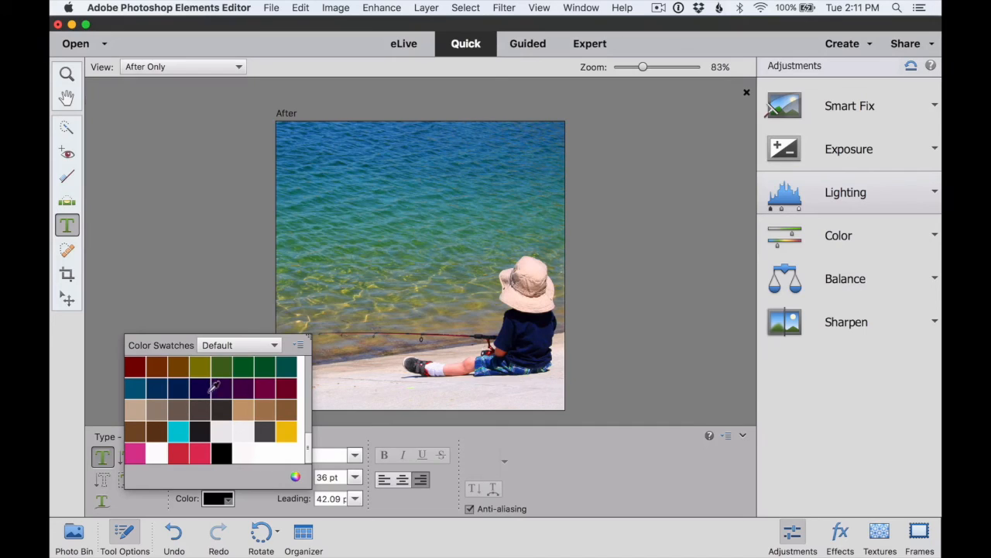
click(295, 475)
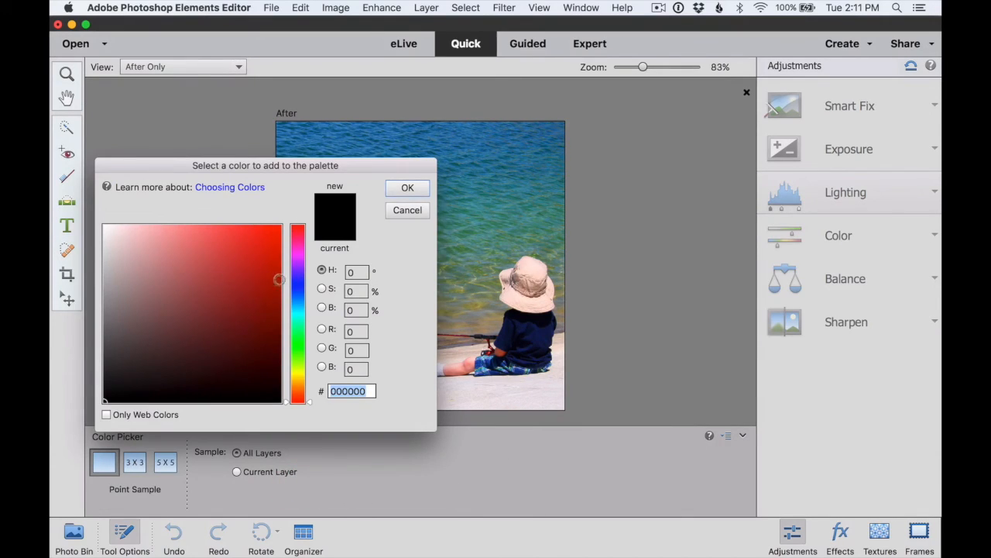
click(298, 276)
click(299, 321)
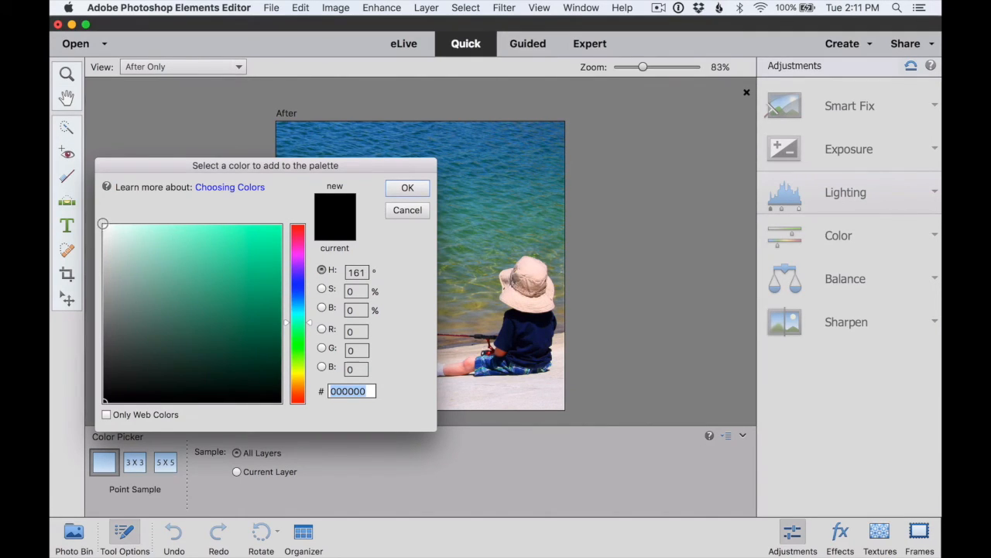
click(105, 227)
click(408, 189)
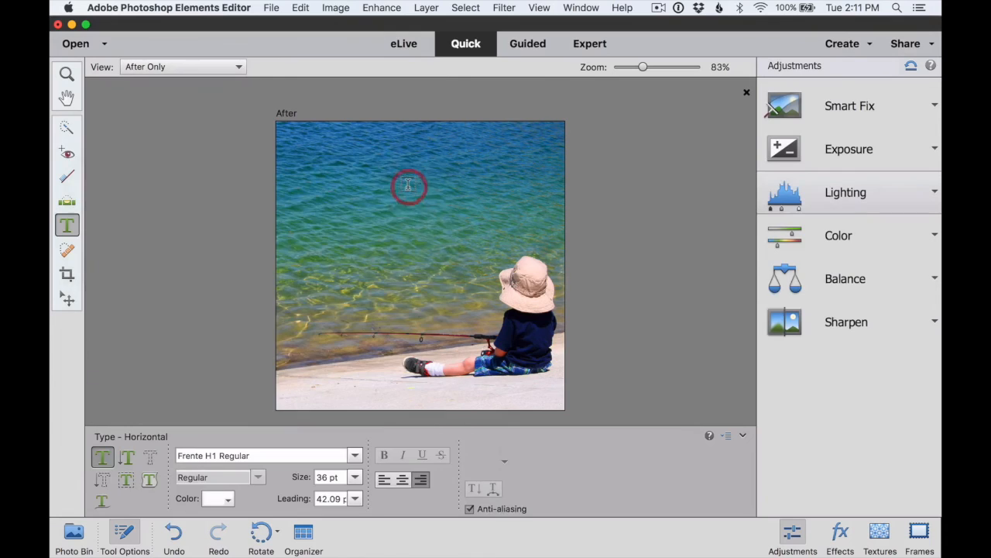
Add the three-line text "BE YOURSELF. / EVERYONE ELSE / IS TAKEN" in capitals over the water and commit it
click(350, 169)
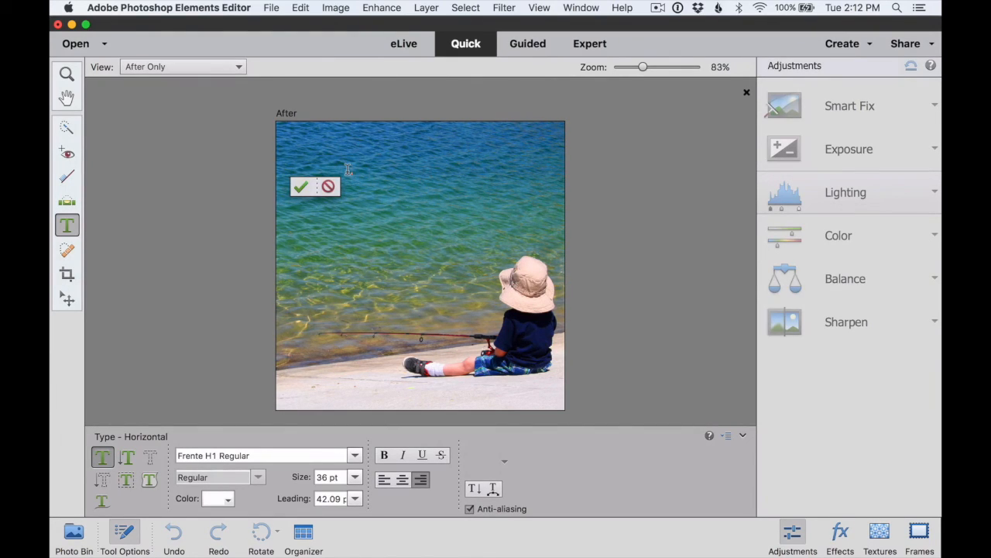
key(Caps_Lock)
text(BE YOURSELF)
key(Return)
text(EVERYONE ELSE)
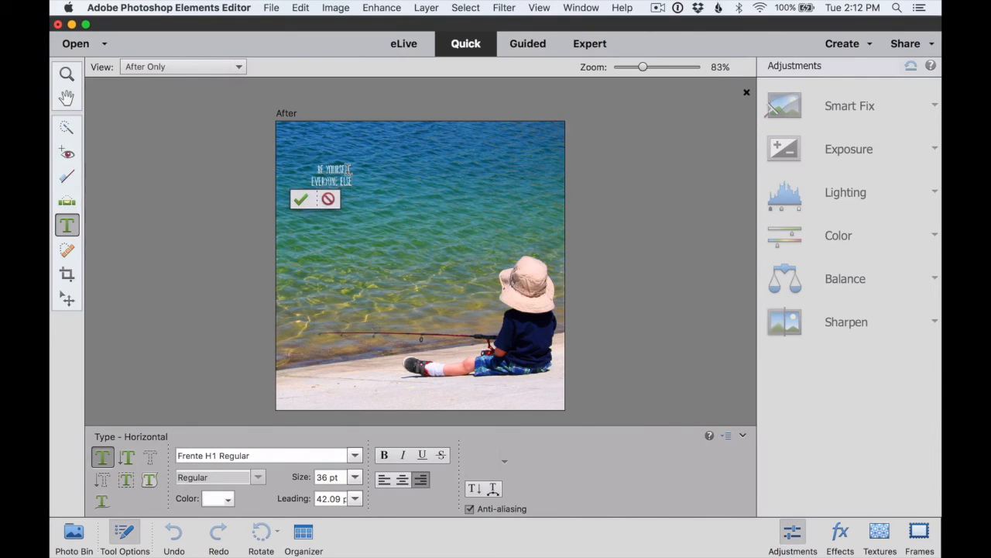
key(Return)
text(IS TAKEN)
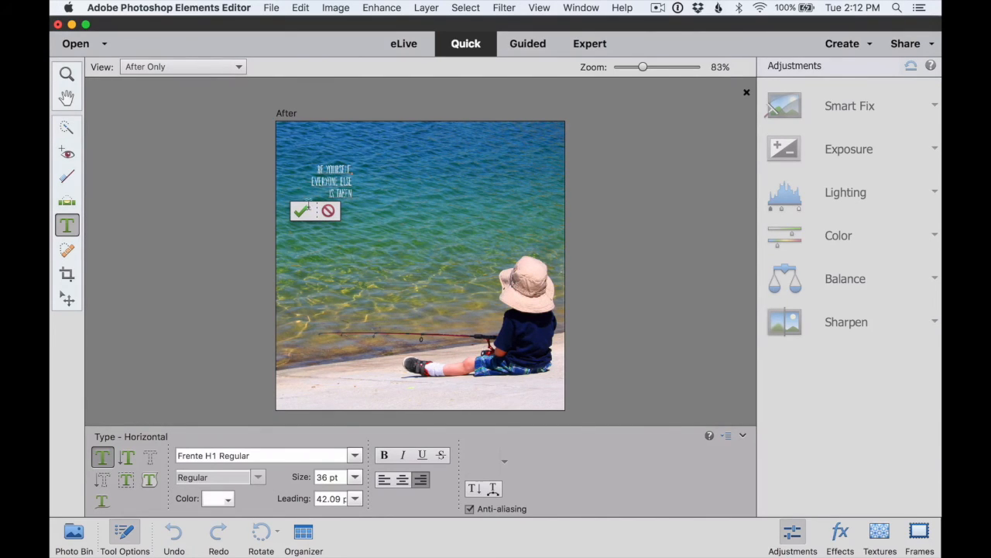
click(301, 211)
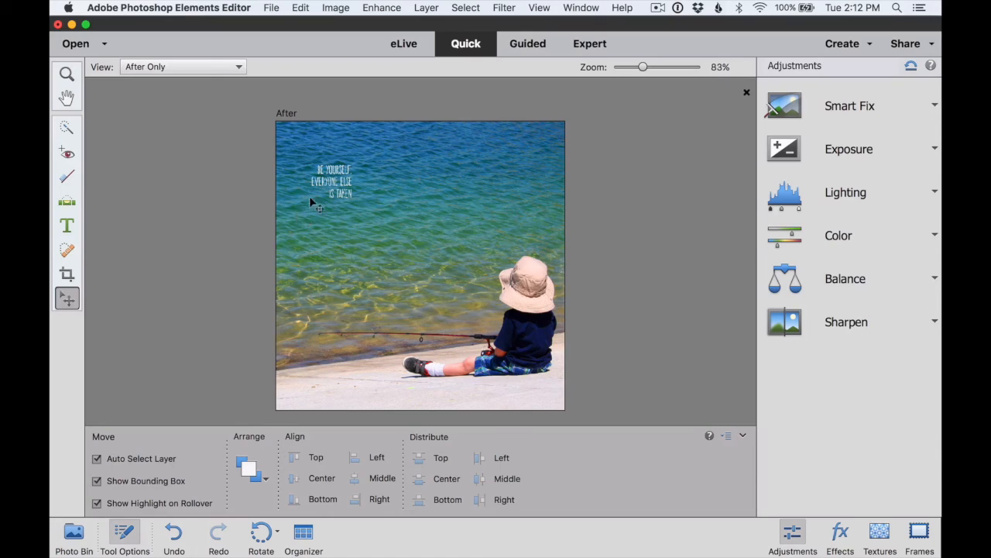
Enlarge the quote text proportionally to about four times its size and position it over the water above the fishing rod
click(339, 180)
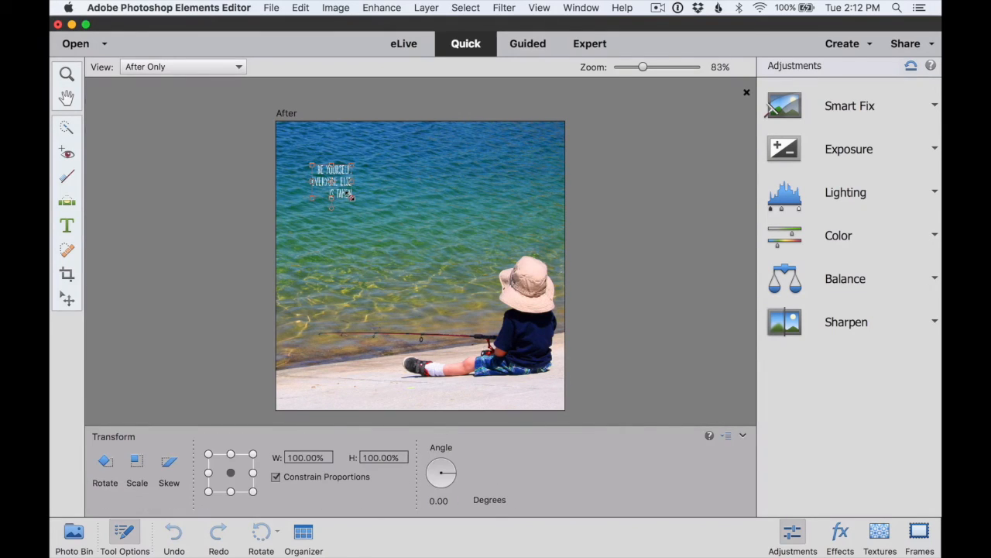
drag(354, 198, 479, 281)
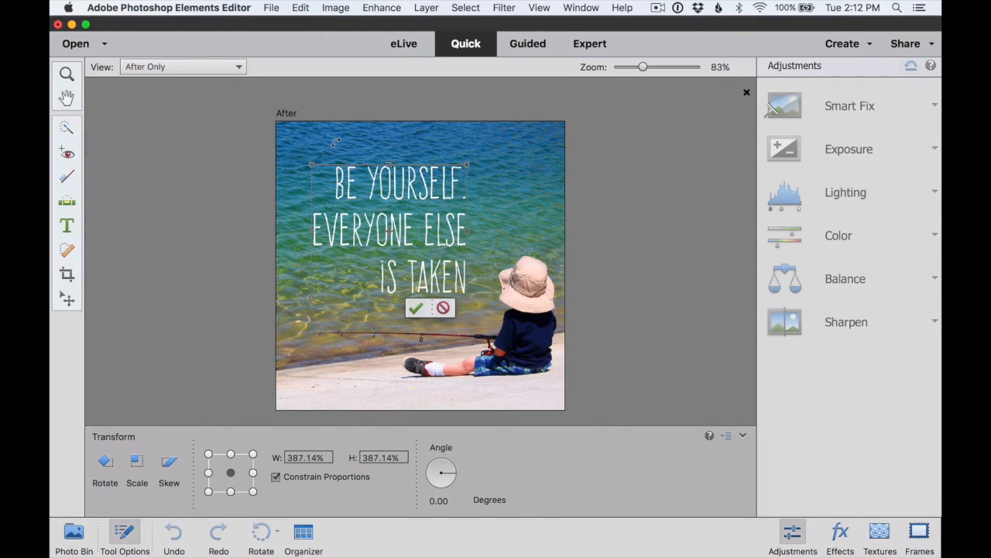
drag(312, 163, 296, 152)
mouse_move(407, 173)
mouse_down()
mouse_move(480, 201)
mouse_move(438, 198)
mouse_move(390, 166)
mouse_up()
click(414, 300)
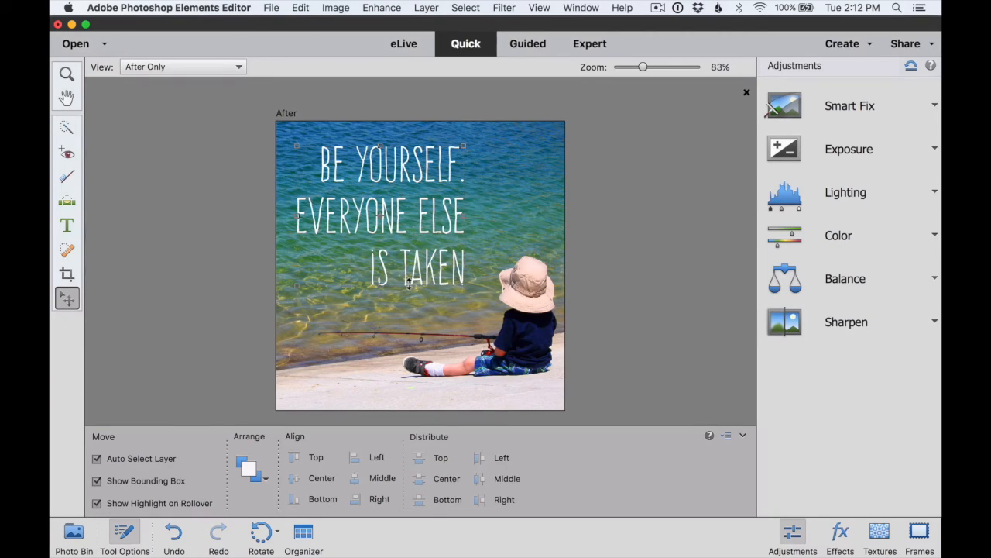
Center-align all three lines of the quote and move the text block back over the water, clear of the boy's hat
key(t)
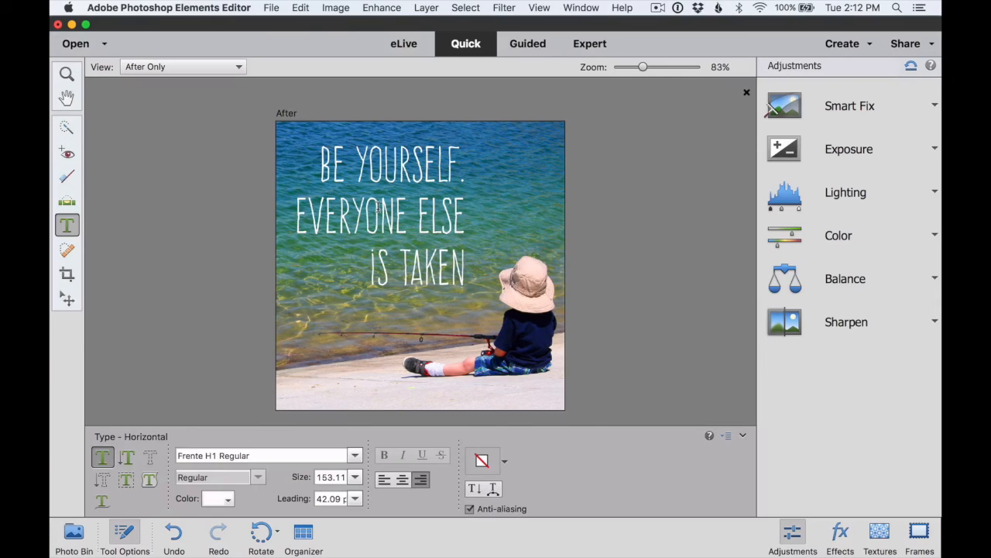
drag(320, 161, 493, 285)
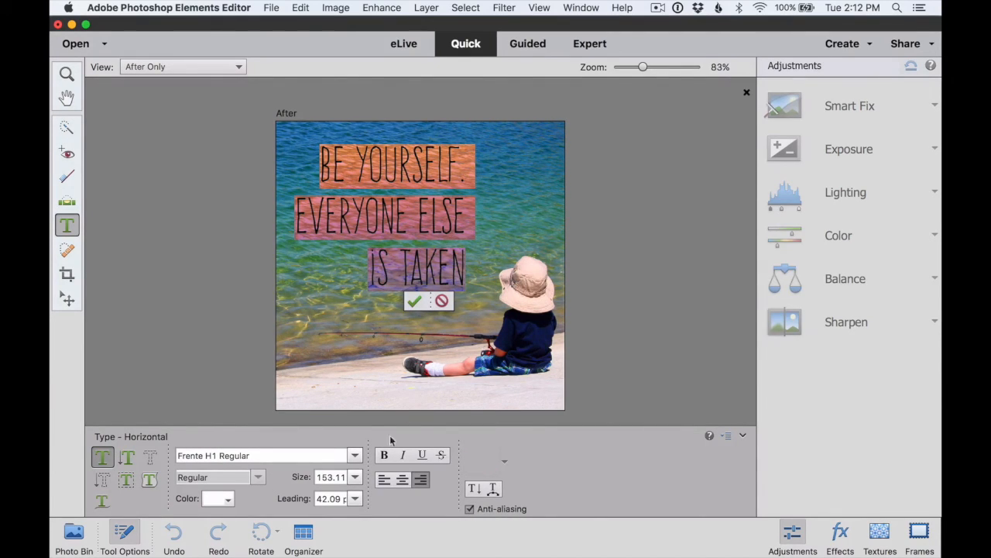
click(402, 480)
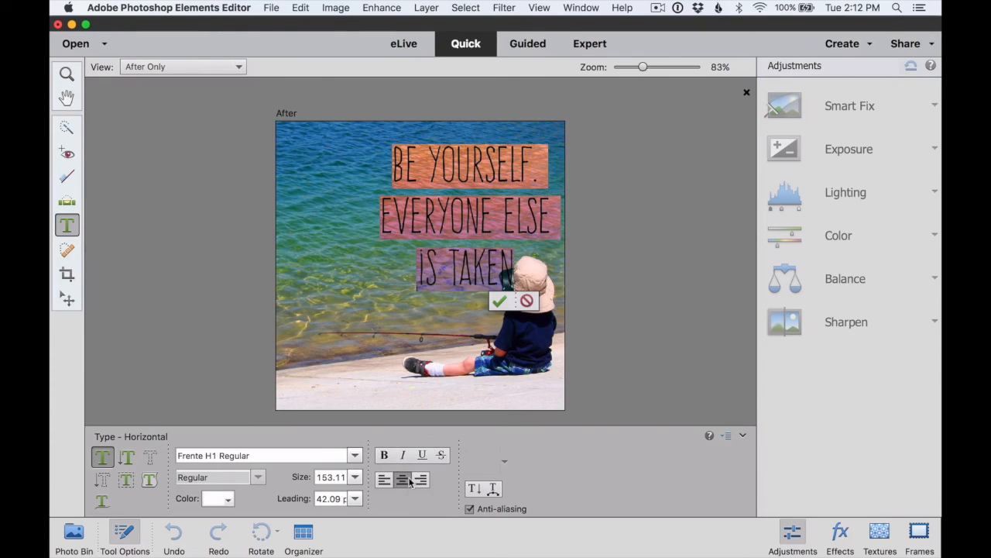
click(499, 302)
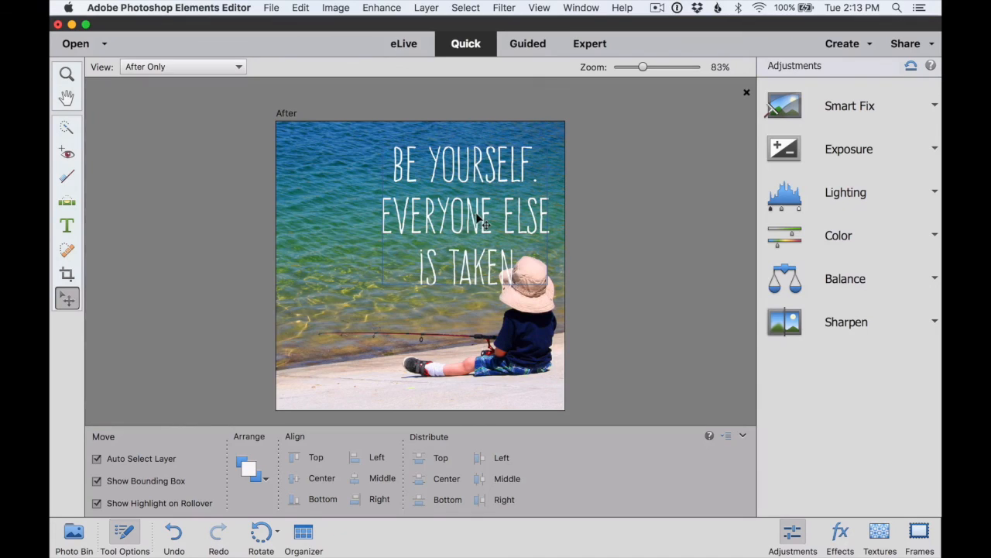
drag(479, 221, 398, 217)
click(619, 158)
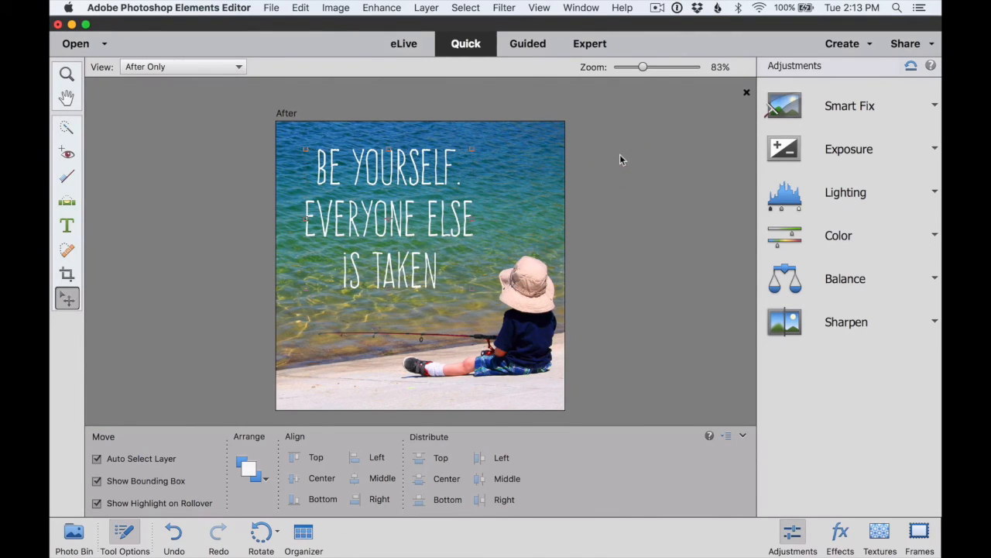
Examine the Save for Web export settings for the quote image and leave them without saving
key(t)
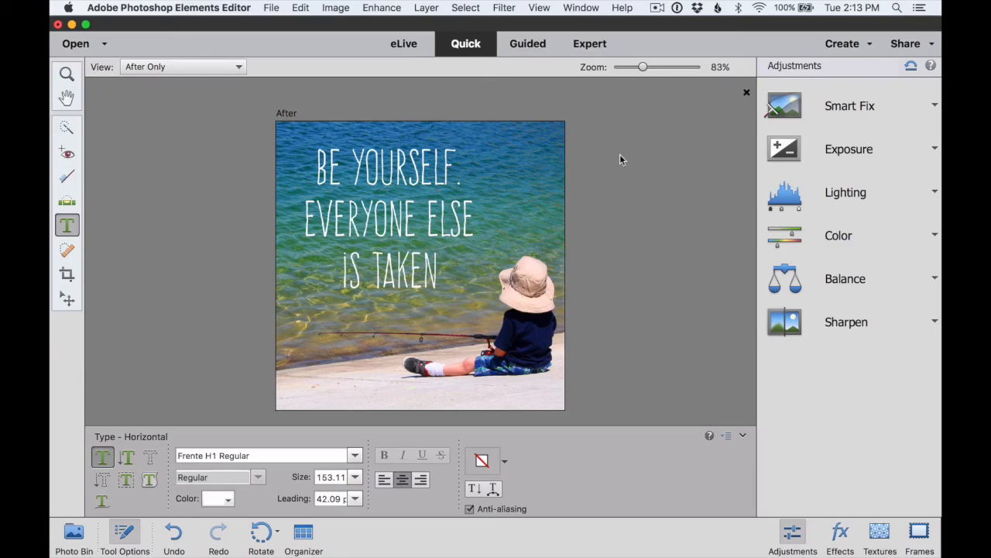
click(270, 6)
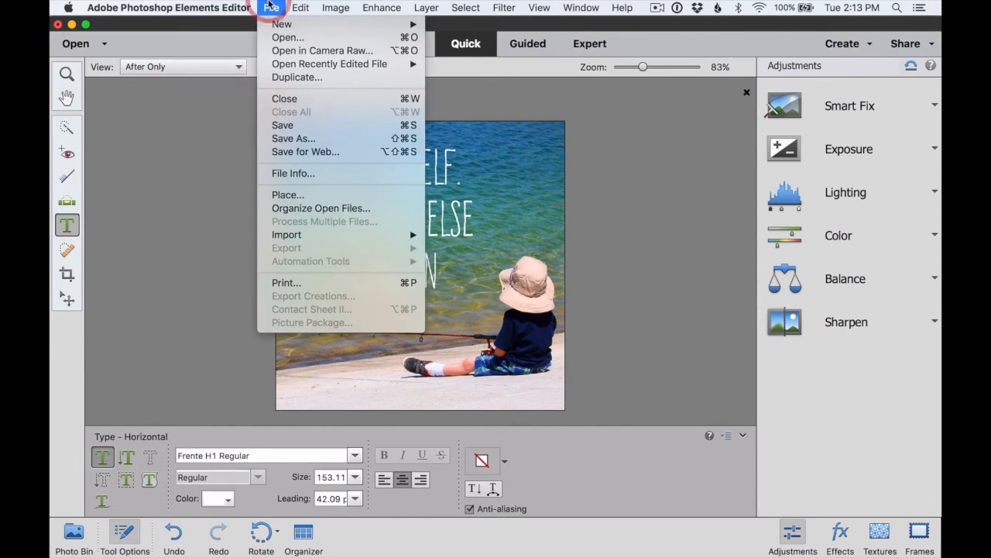
click(289, 152)
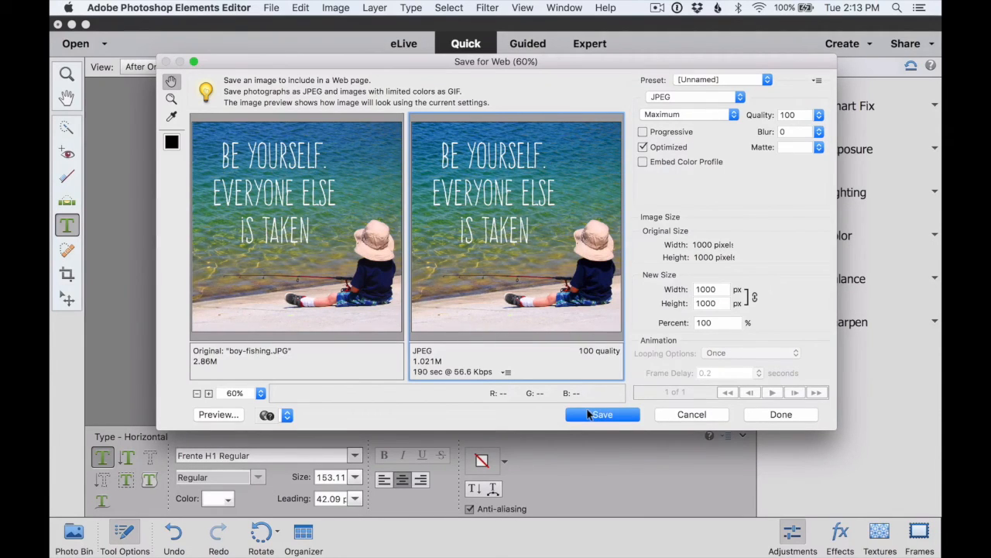
click(691, 415)
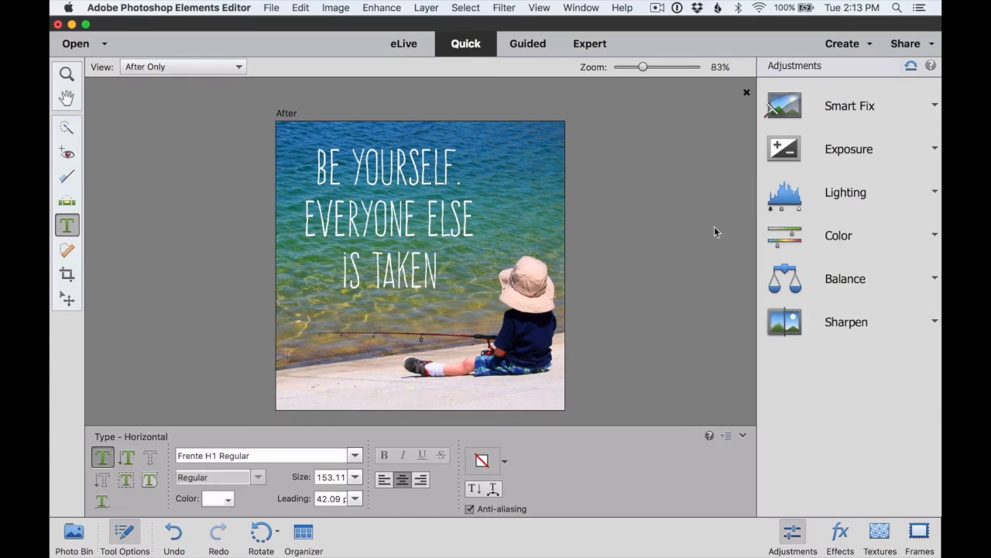
Close the boy-fishing image without saving changes and open flower.JPG from the Printables 1 folder
click(746, 93)
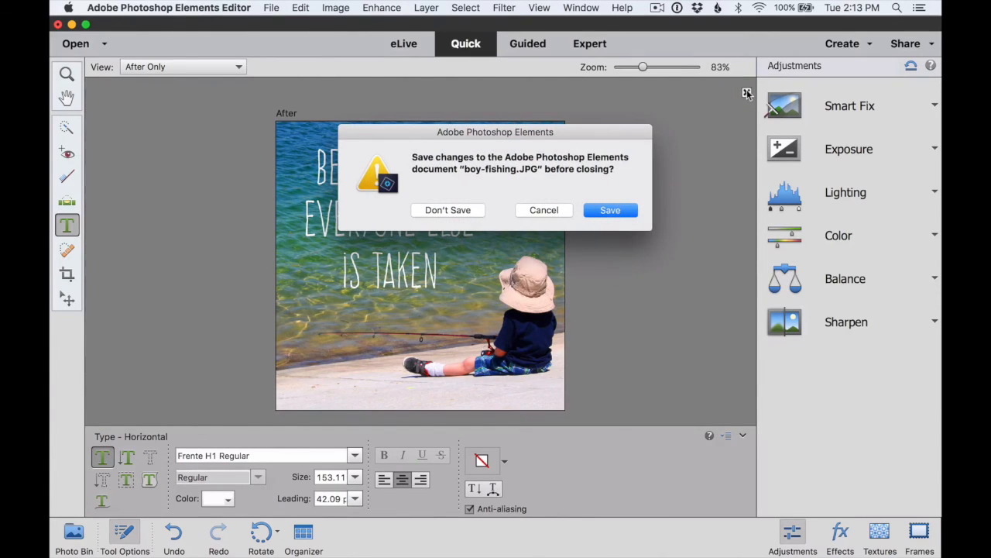
click(446, 213)
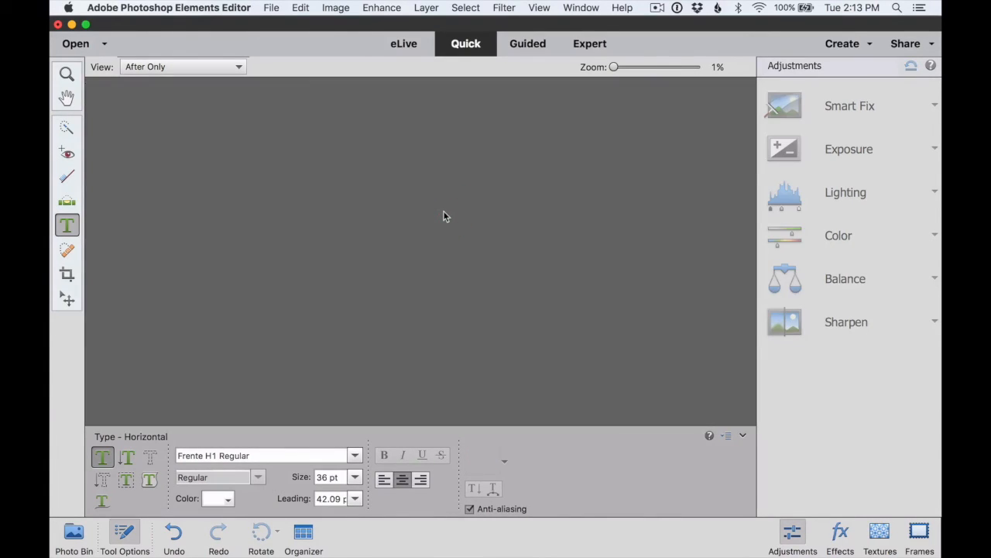
click(265, 7)
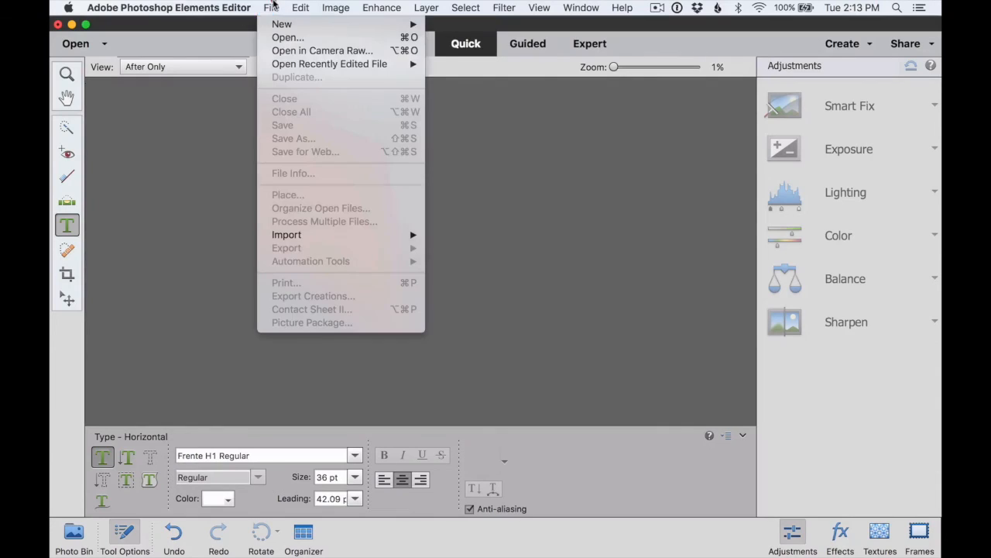
click(285, 42)
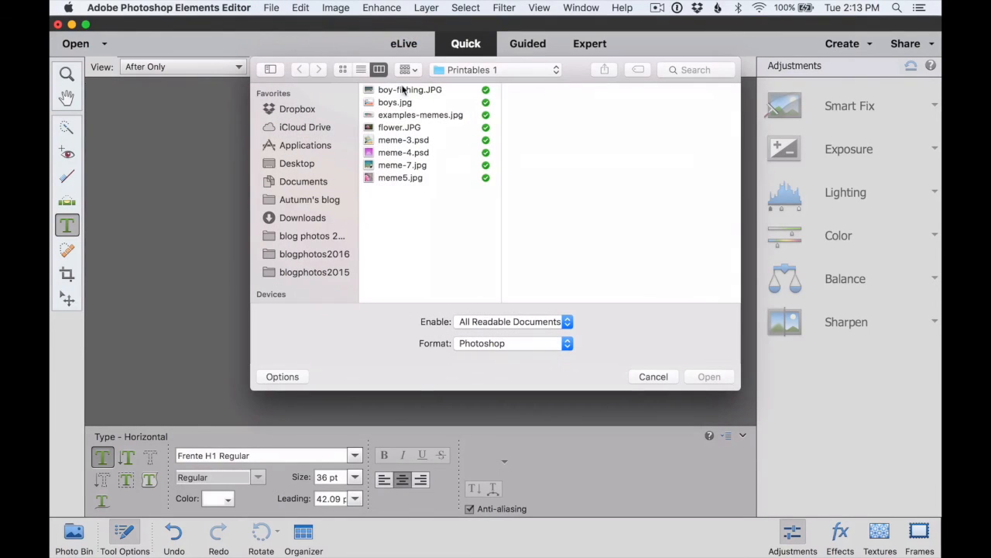
click(389, 126)
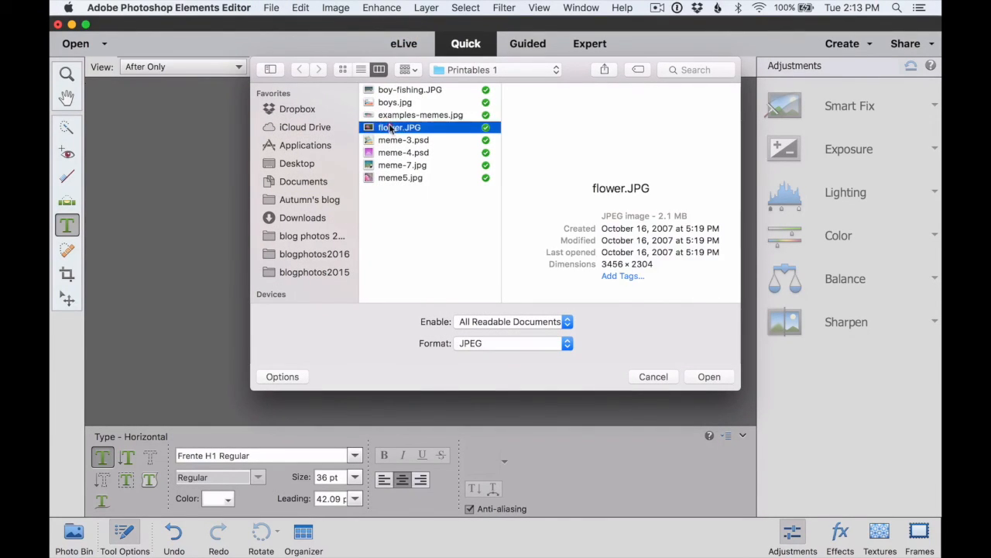
double_click(390, 126)
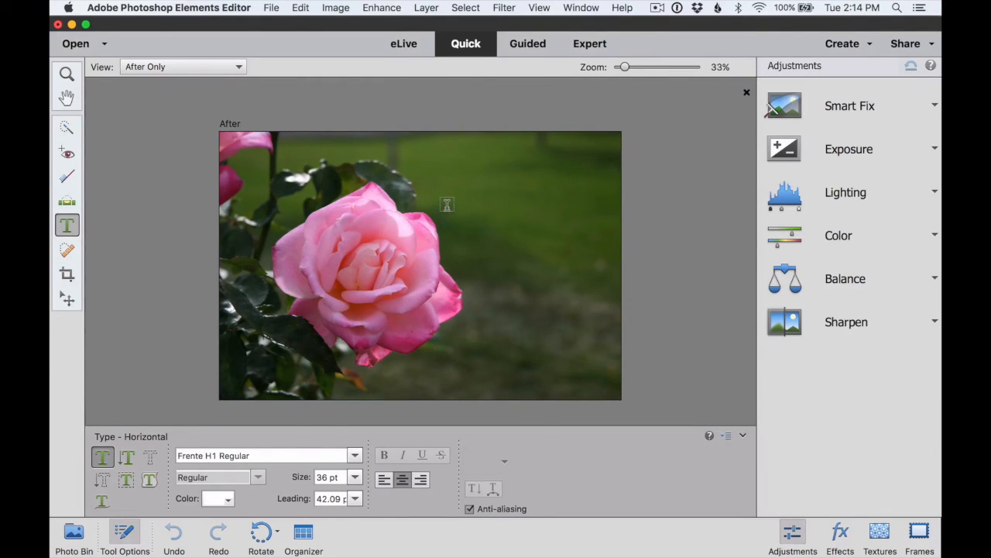
Crop the photo to a nearly full-height 1000 x 1000 px square, leaving open background to the right of the rose
key(c)
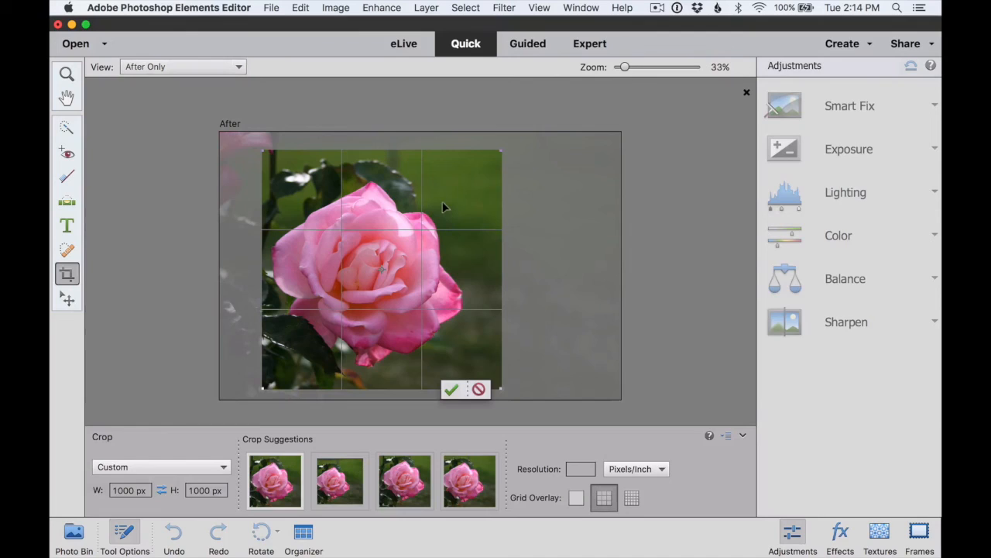
drag(502, 150, 531, 143)
drag(436, 193, 458, 194)
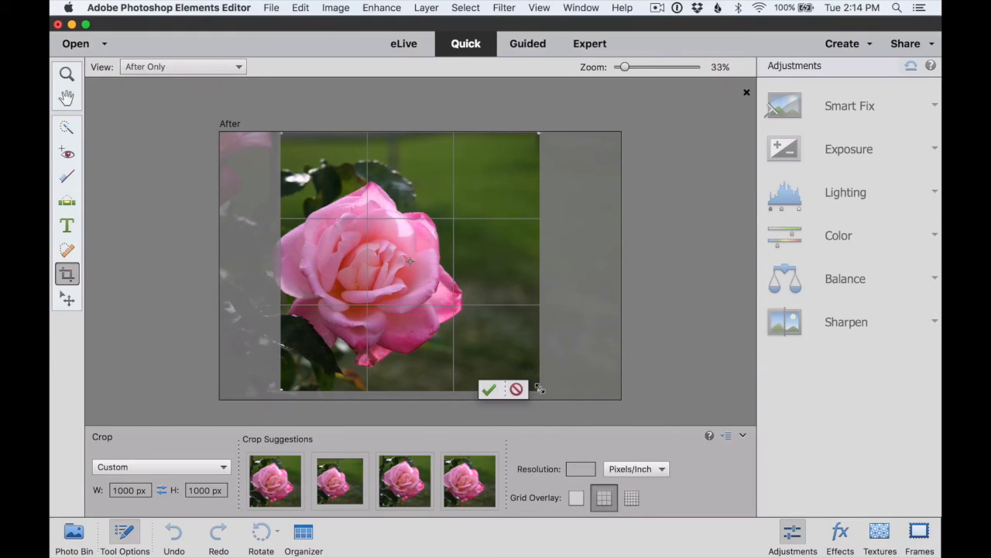
drag(539, 390, 546, 394)
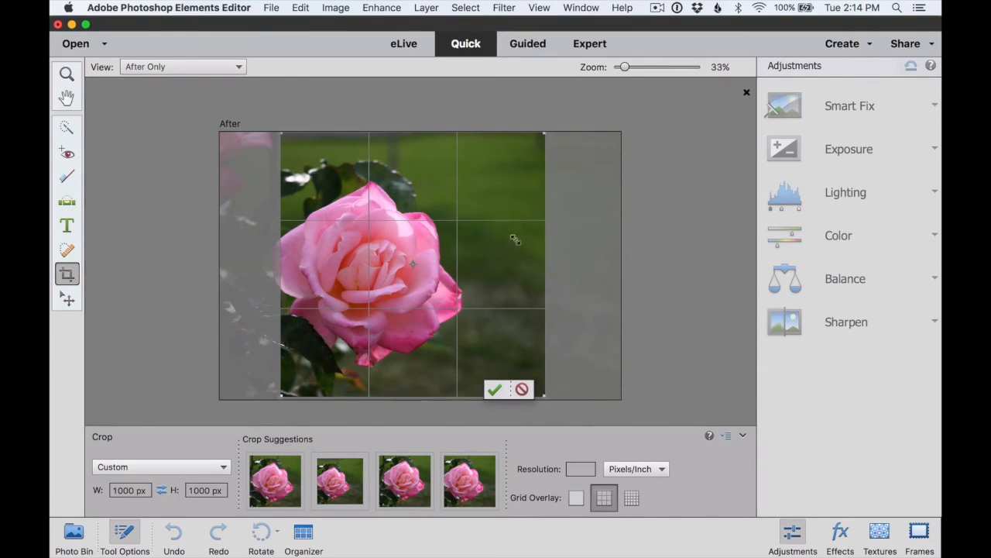
drag(489, 227, 507, 223)
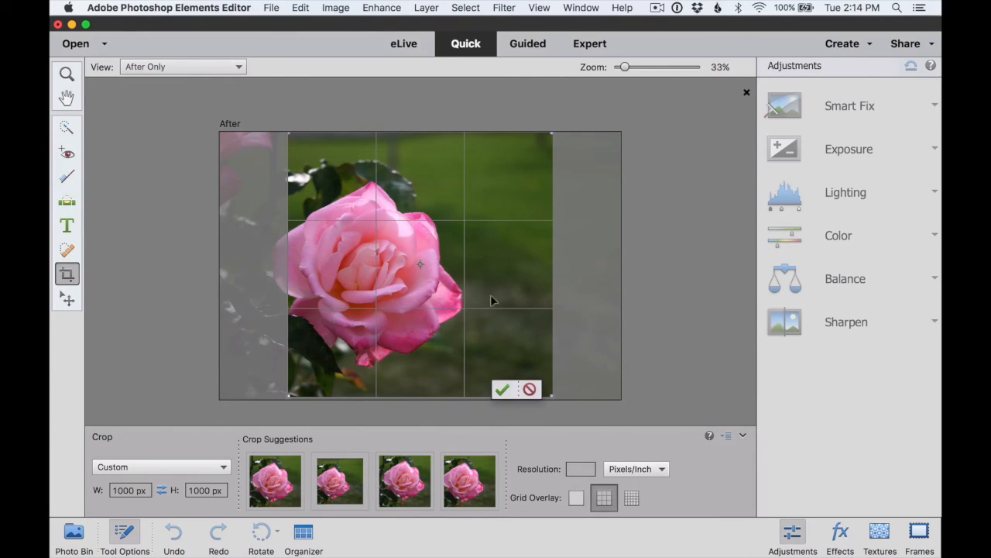
drag(496, 197, 505, 197)
click(506, 389)
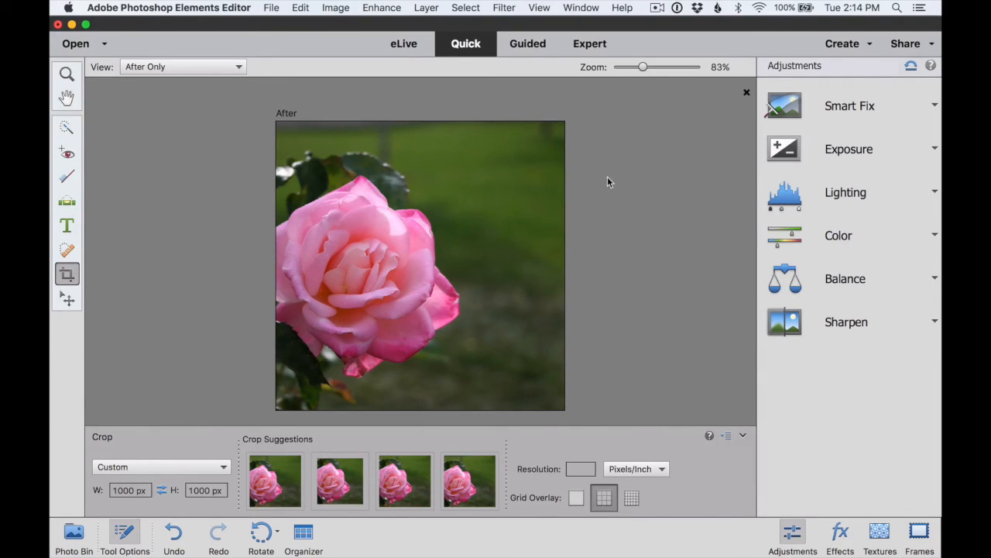
Try a darker and a brighter Exposure preset on the rose photo and reset the exposure to 0
click(856, 160)
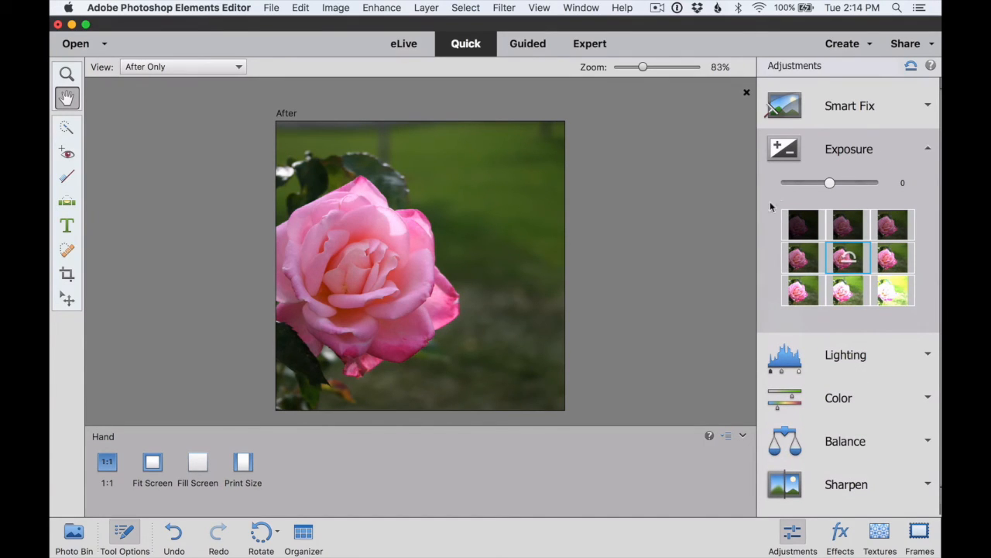
click(805, 258)
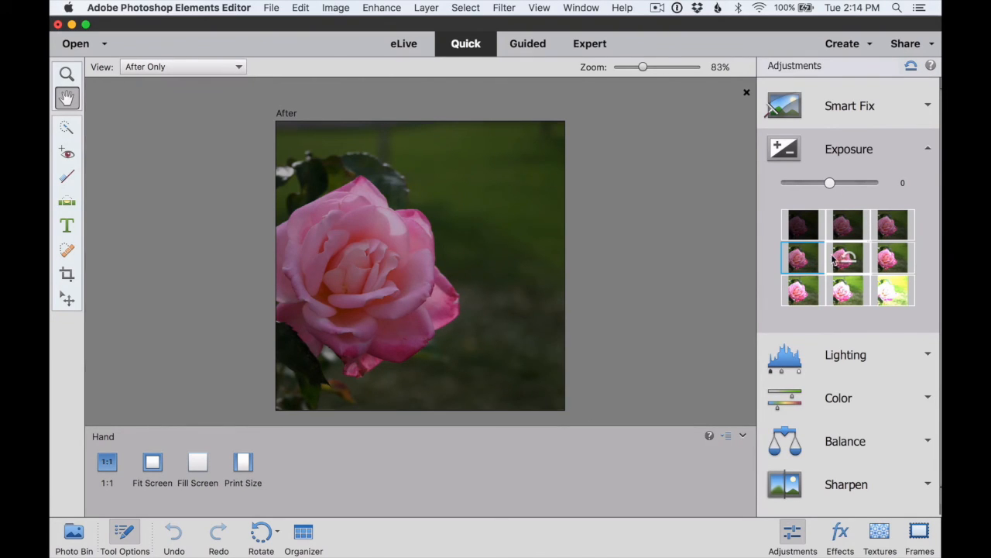
click(895, 258)
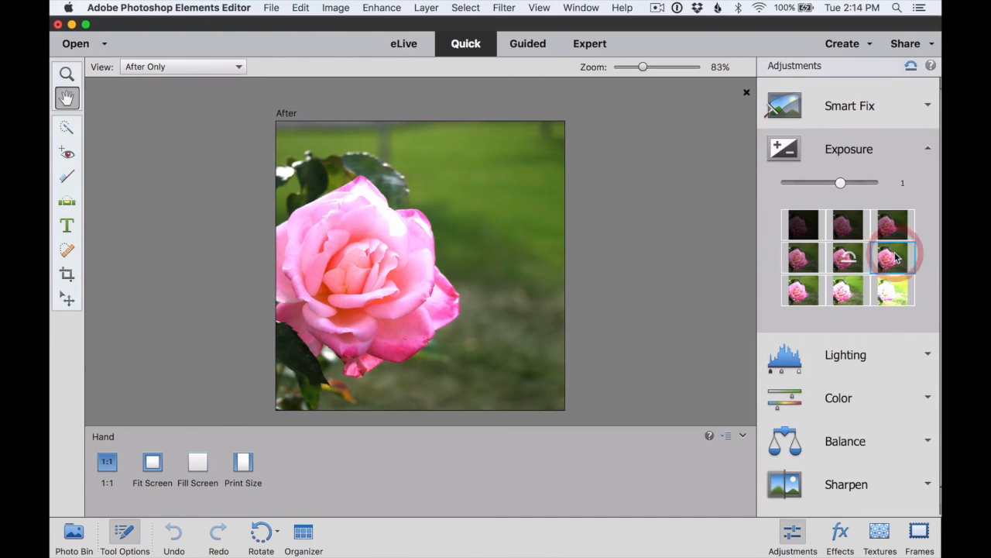
click(849, 257)
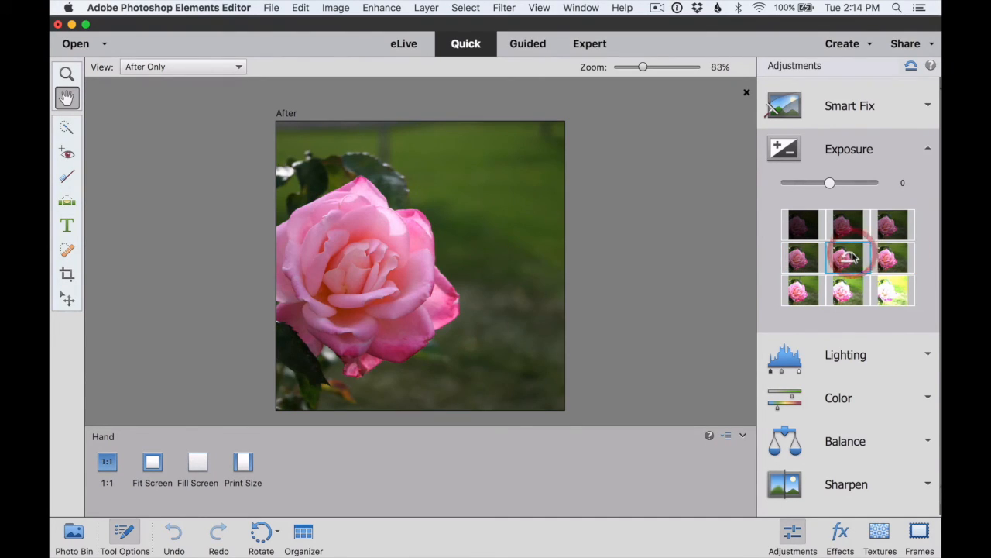
click(930, 151)
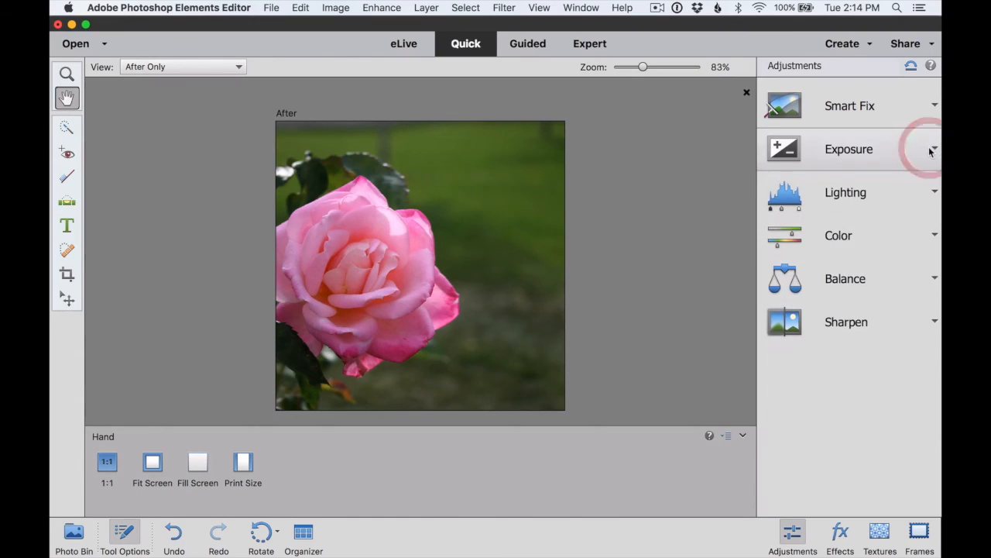
Try the Vintage effect on the rose photo and undo it
click(839, 532)
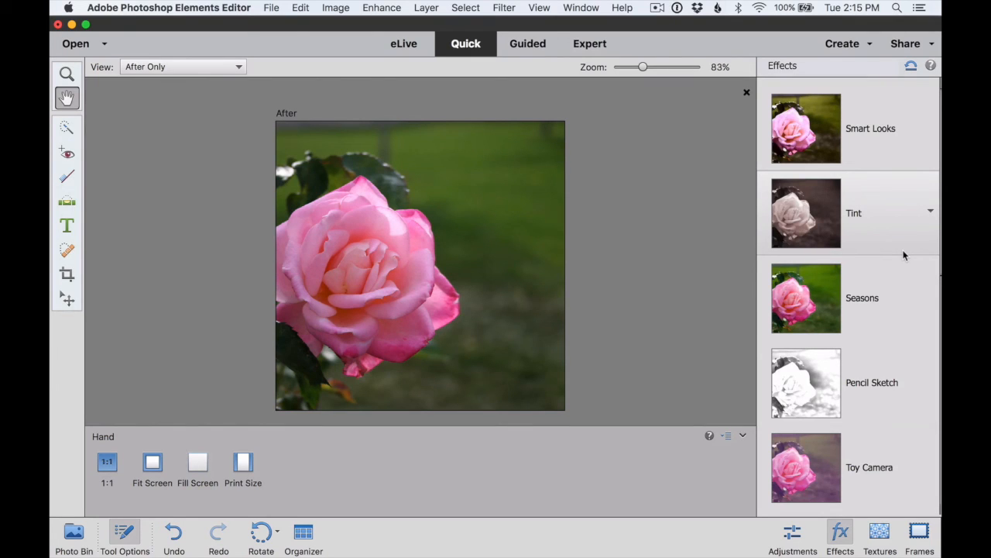
scroll(903, 256, down, 3)
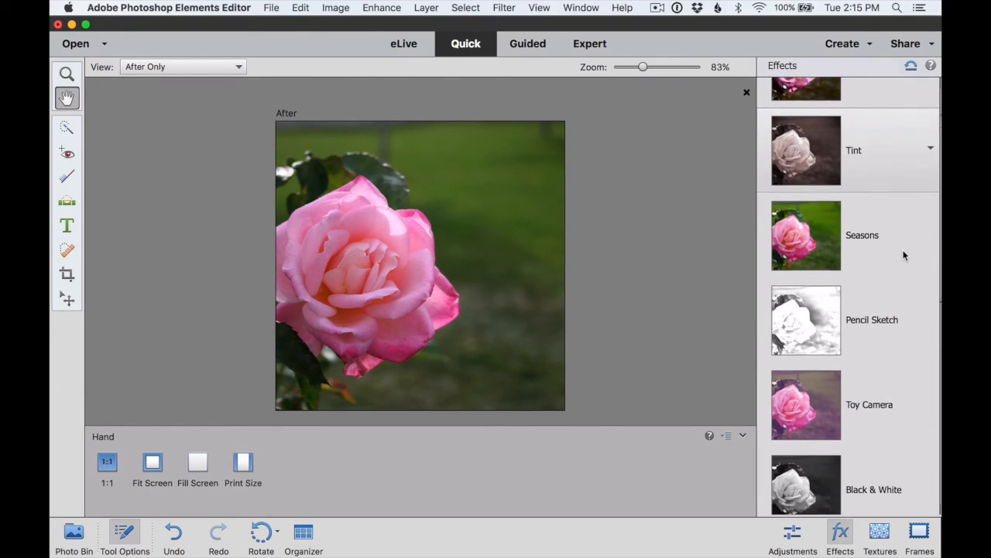
scroll(903, 255, down, 10)
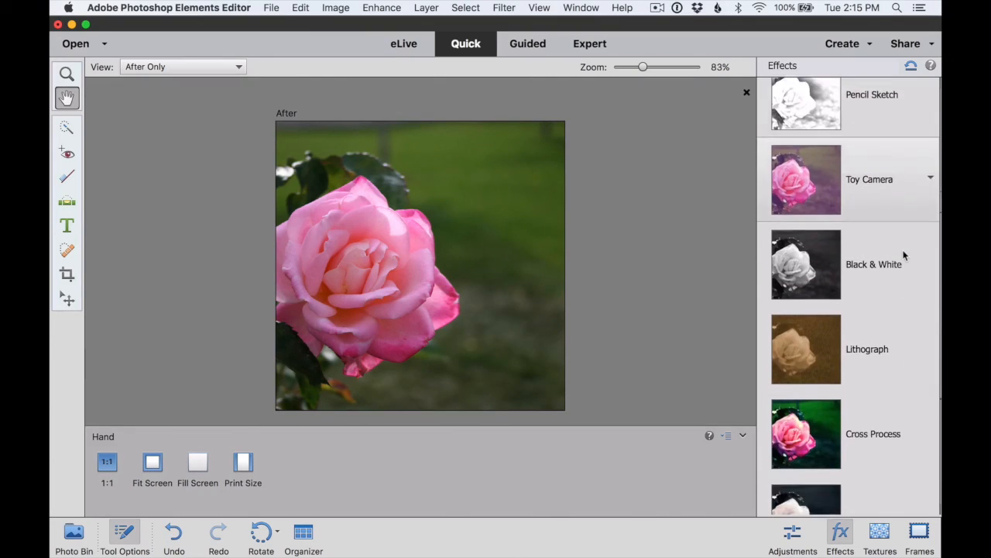
click(807, 384)
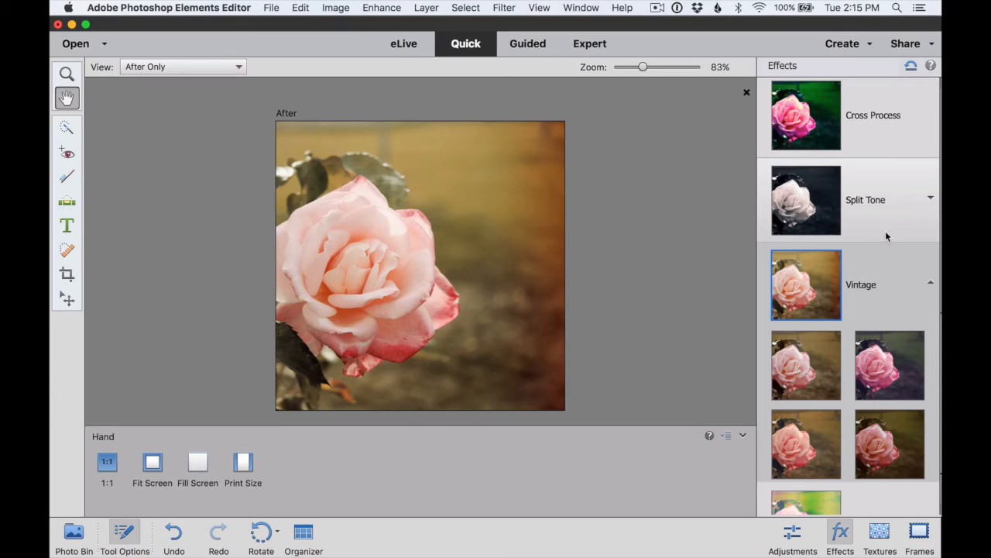
key(cmd+z)
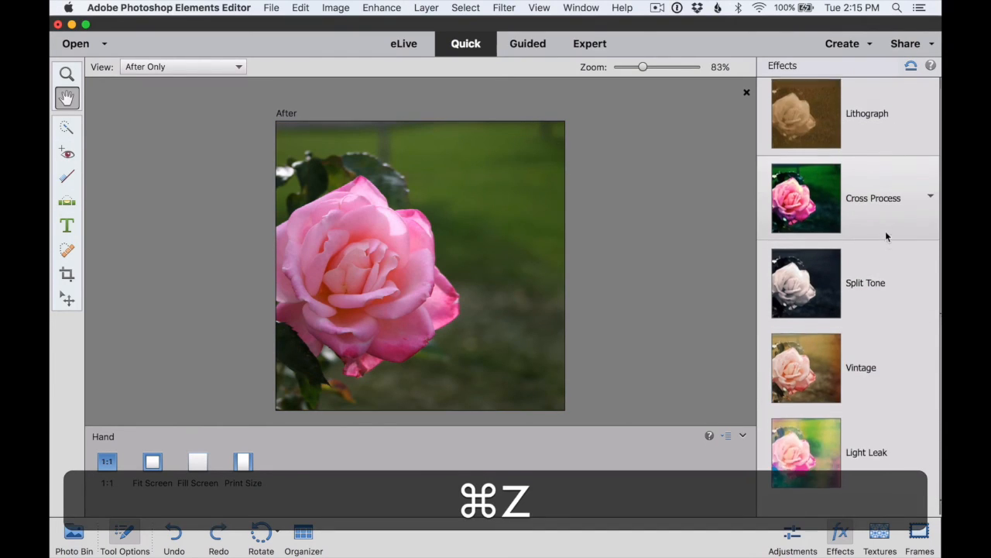
Apply the purple-toned Toy Camera effect to the rose photo and return to the adjustments
scroll(887, 237, up, 5)
scroll(887, 236, up, 1)
click(824, 208)
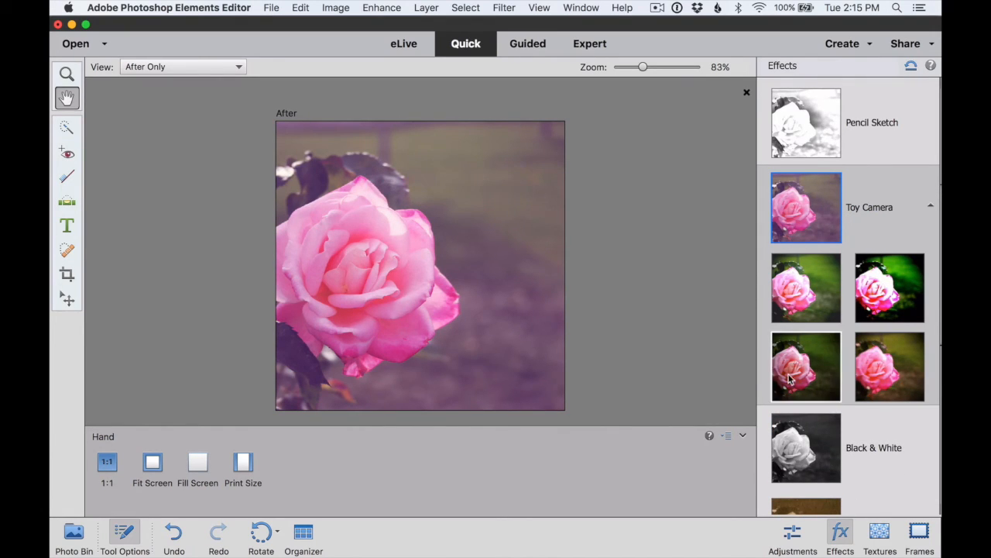
click(788, 539)
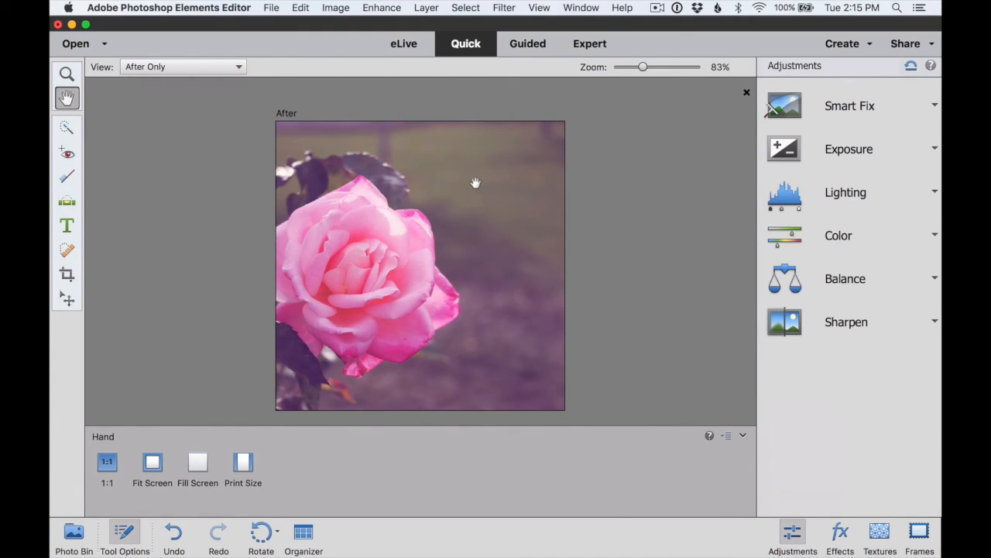
Set the text font to Bebas Regular and its color to a near-white swatch
key(t)
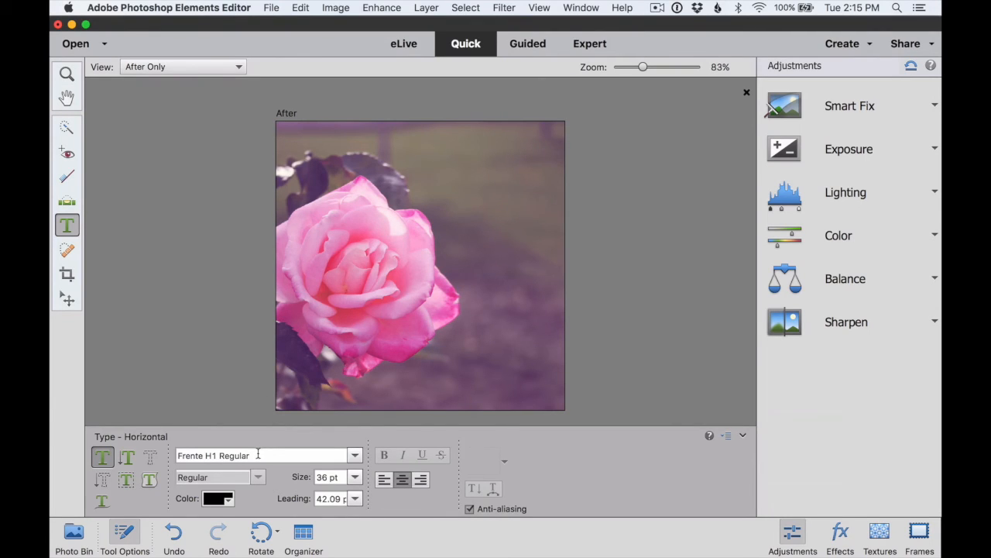
drag(258, 456, 174, 457)
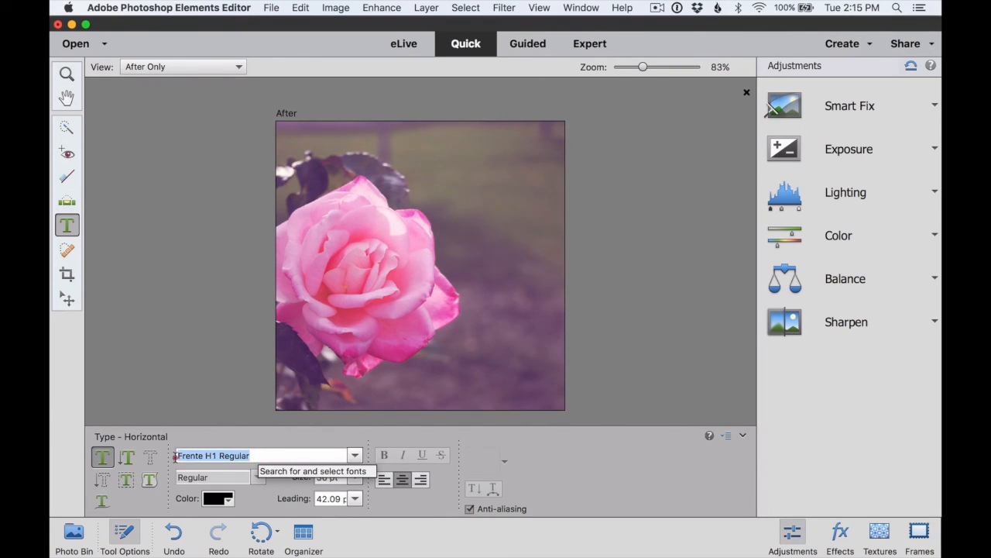
text(beb)
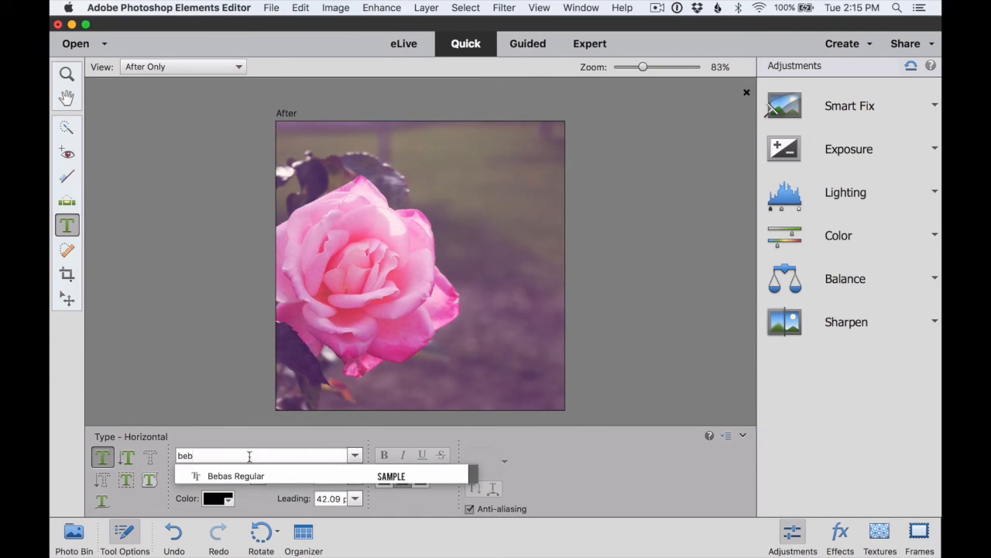
click(268, 477)
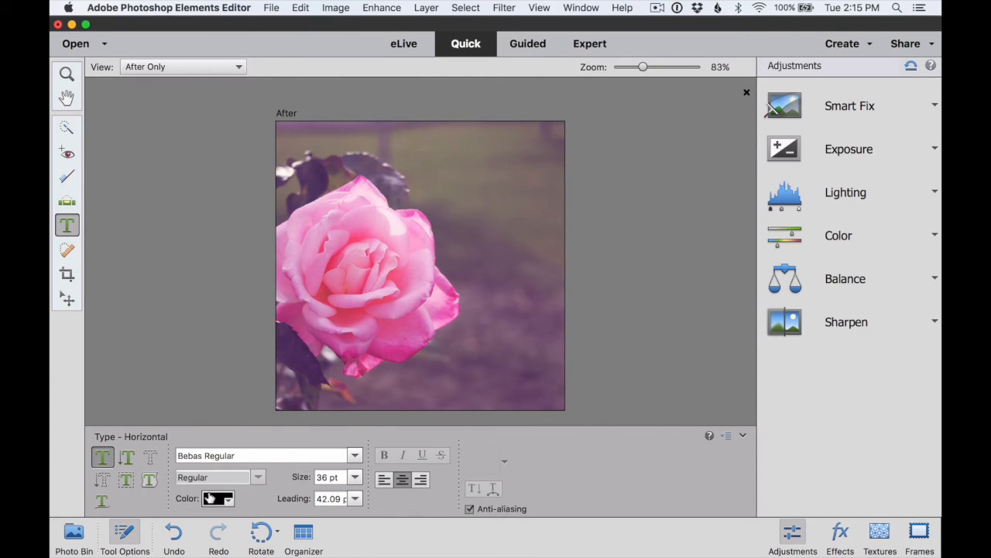
click(209, 498)
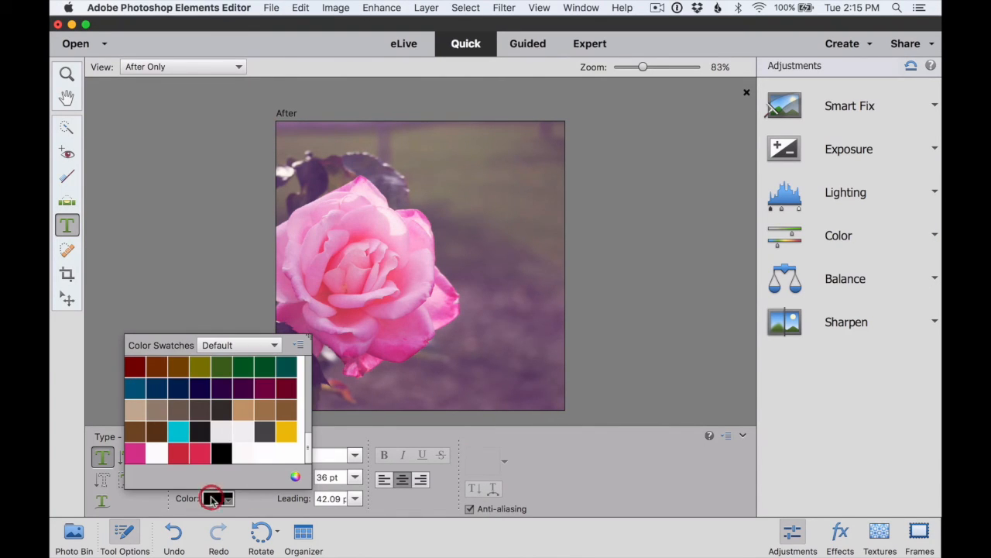
click(243, 453)
Add the text DIFFICULT ROADS OFTEN LEAD TO BEAUTIFUL DESTINATIONS. near the photo's upper right, broken into six lines with LEAD TO on one line
click(468, 149)
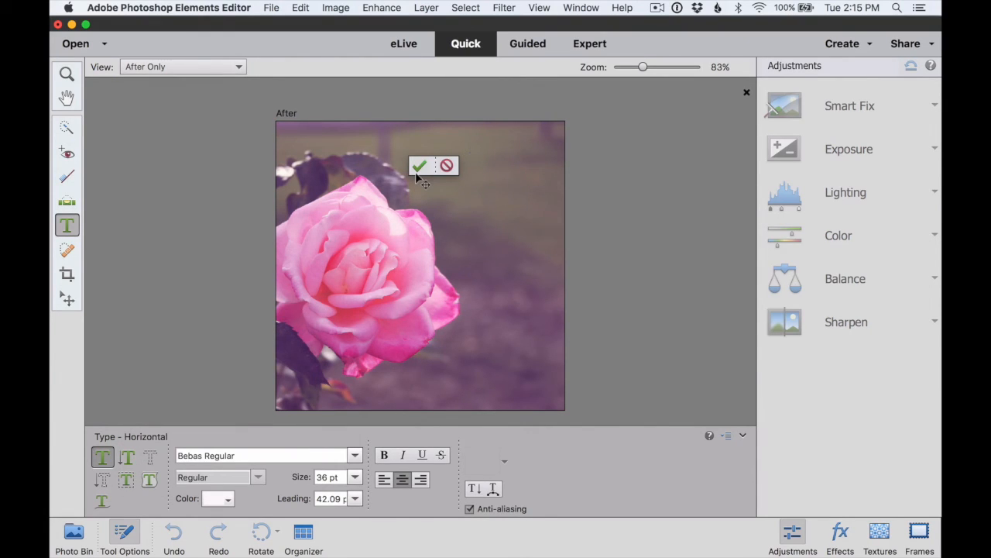
text(DIFFICULT)
key(Return)
text(ROADS)
key(Return)
text(OFTEN)
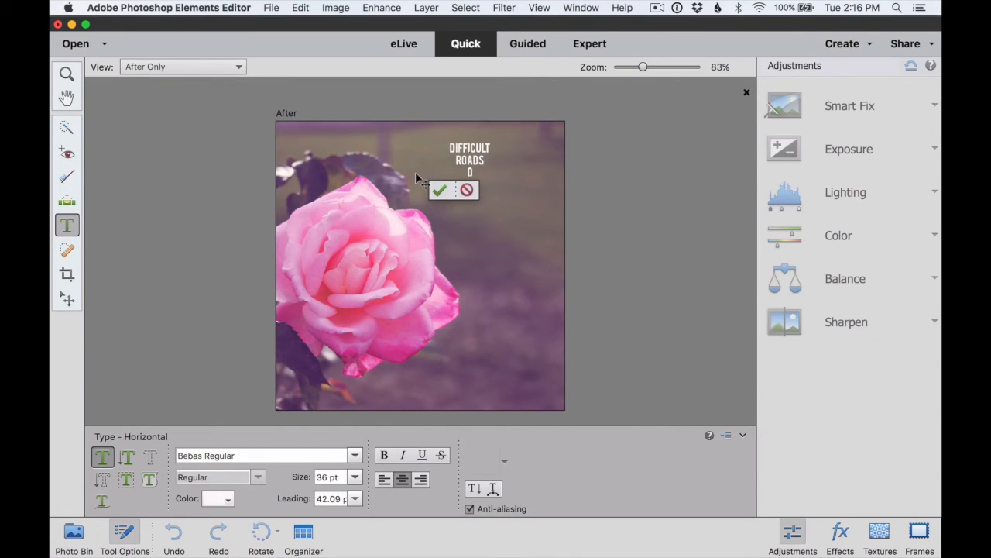
key(Return)
text(LEADTO)
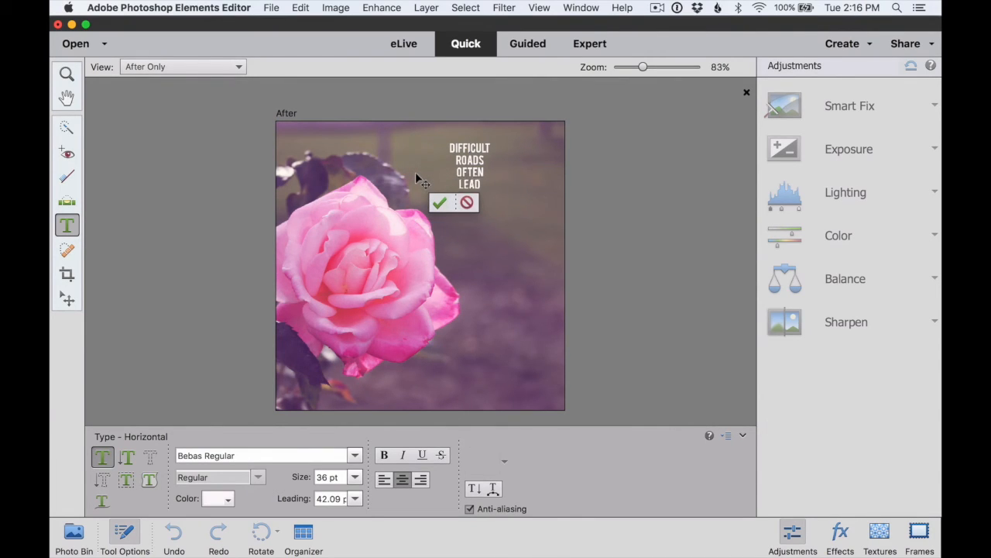
key(Return)
text(BEAUTIFUL)
key(Return)
text(D)
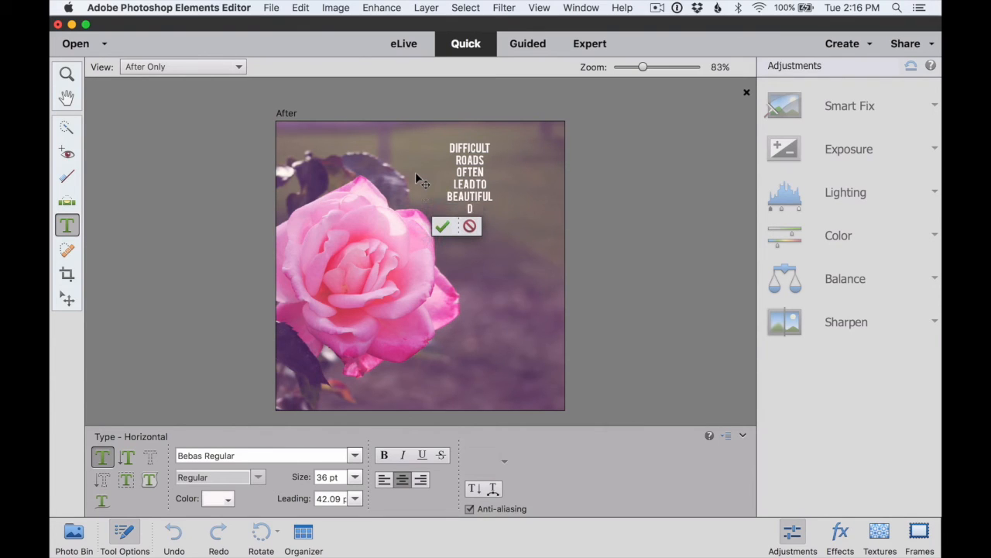
text(ESITINATIONS)
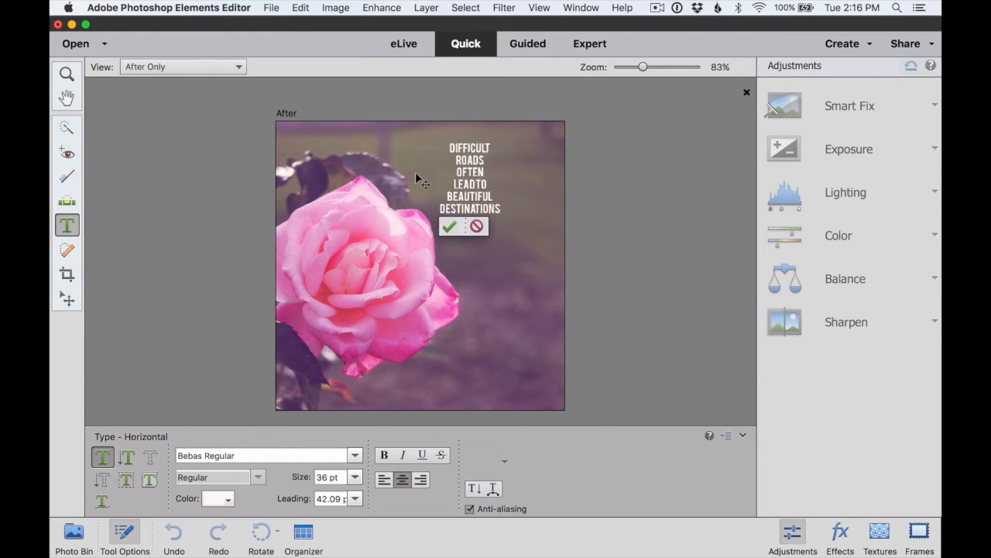
text(.)
click(451, 225)
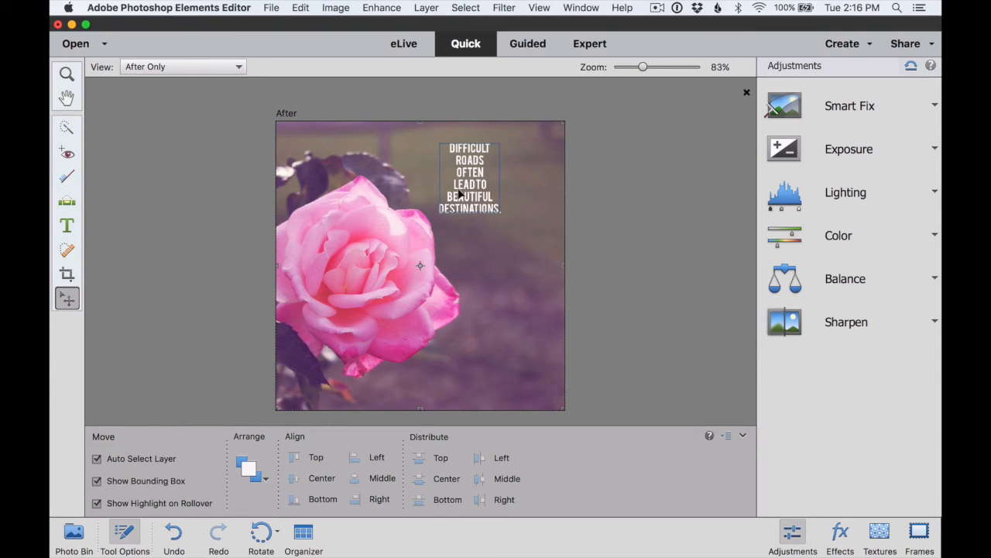
Enlarge the quote text proportionally to about 339% so it fills most of the photo
click(458, 194)
drag(436, 209, 331, 366)
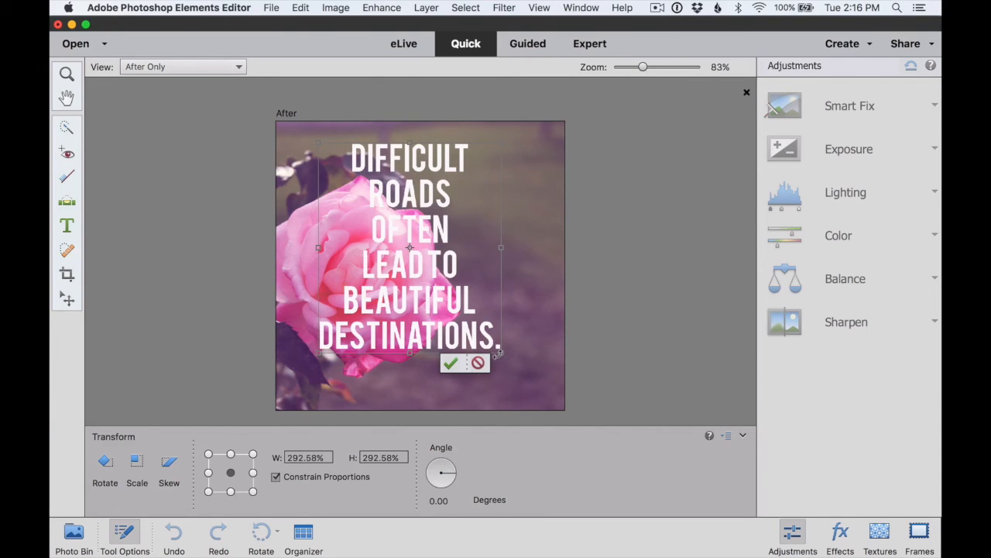
drag(499, 353, 537, 378)
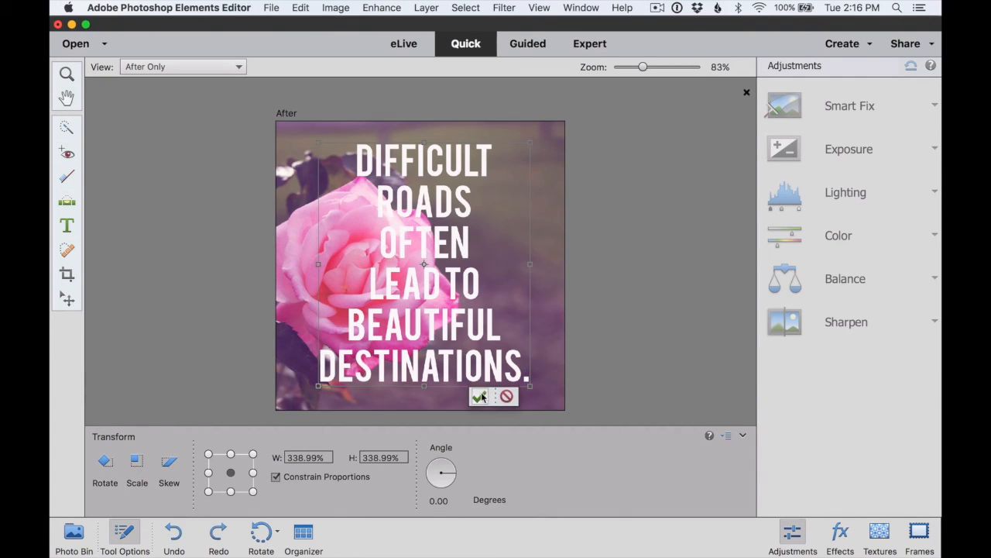
click(480, 394)
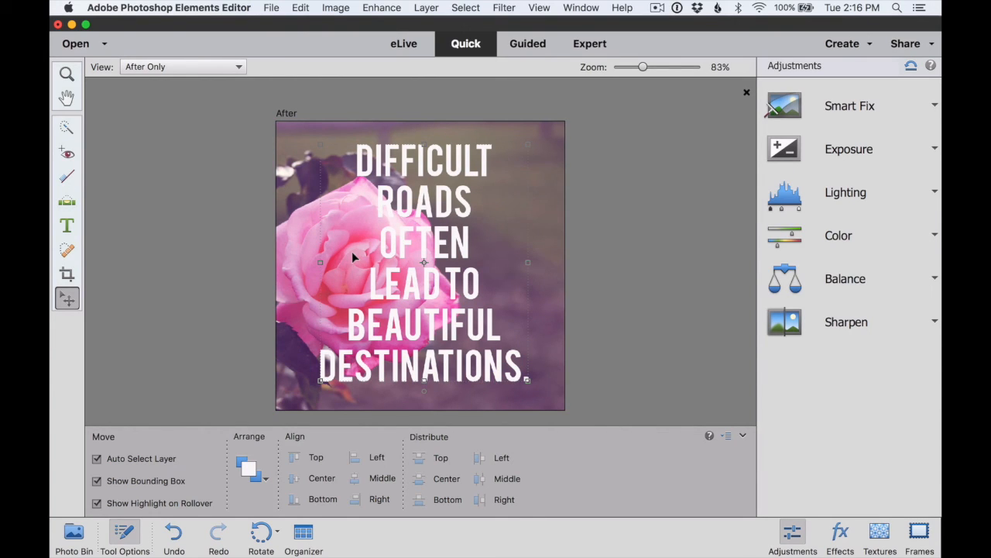
Right-align all lines of the quote and move the text block to the right side of the photo
key(t)
drag(357, 152, 545, 375)
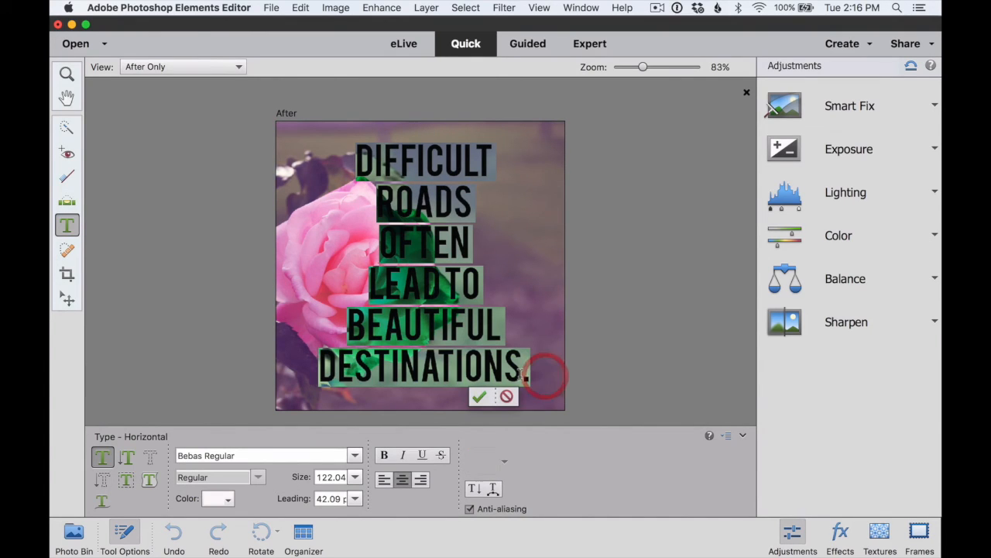
click(420, 479)
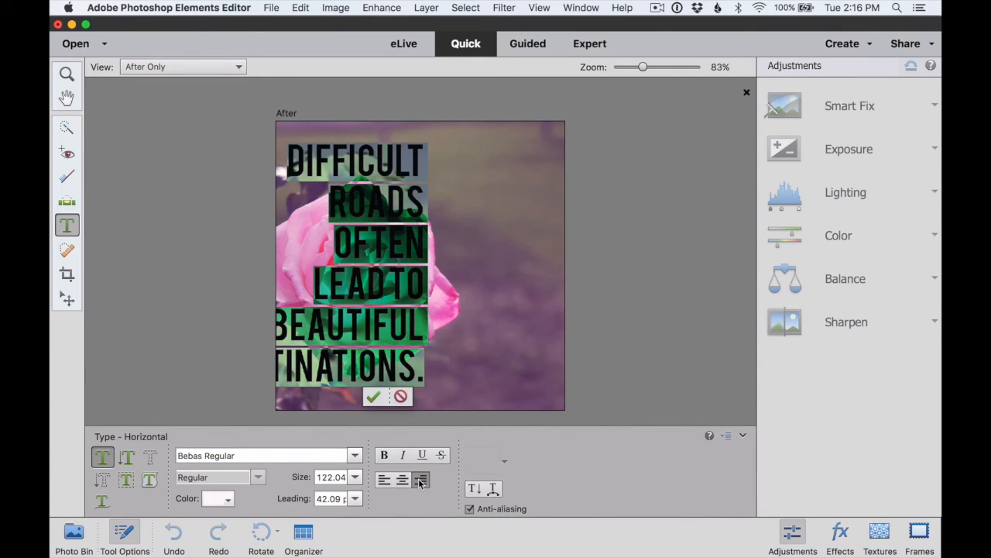
click(372, 396)
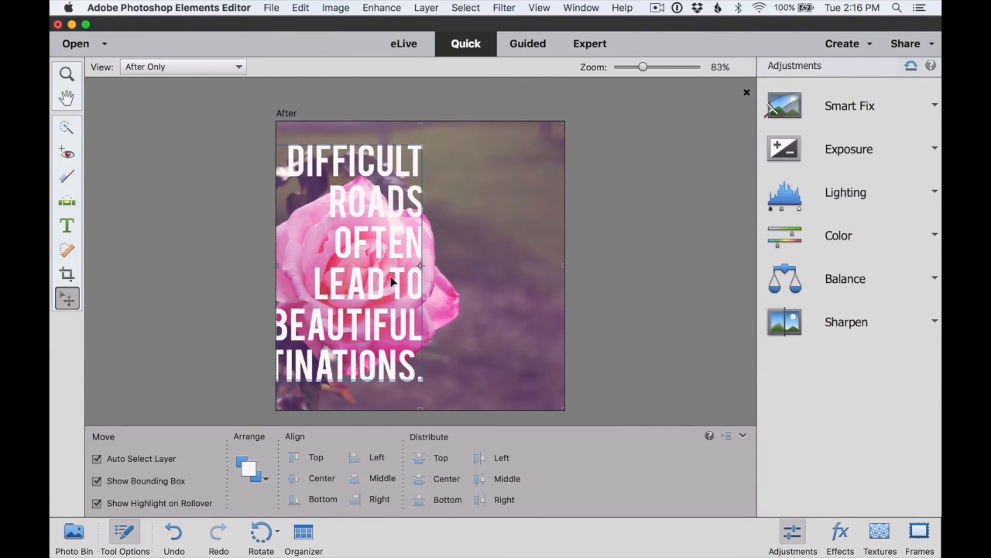
drag(393, 281, 521, 275)
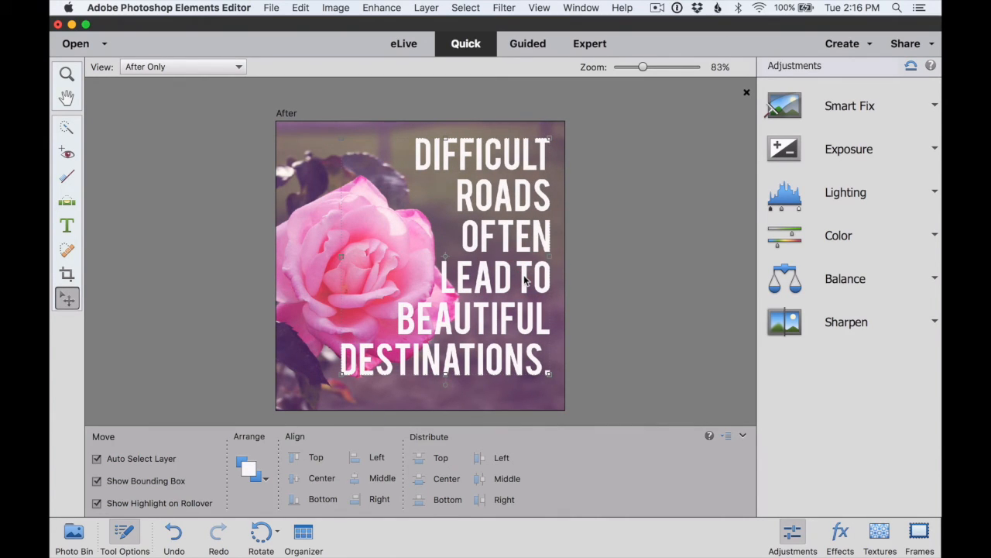
Set the quote text's leading to 160 and shift the text block slightly up and to the right
key(t)
drag(412, 145, 559, 378)
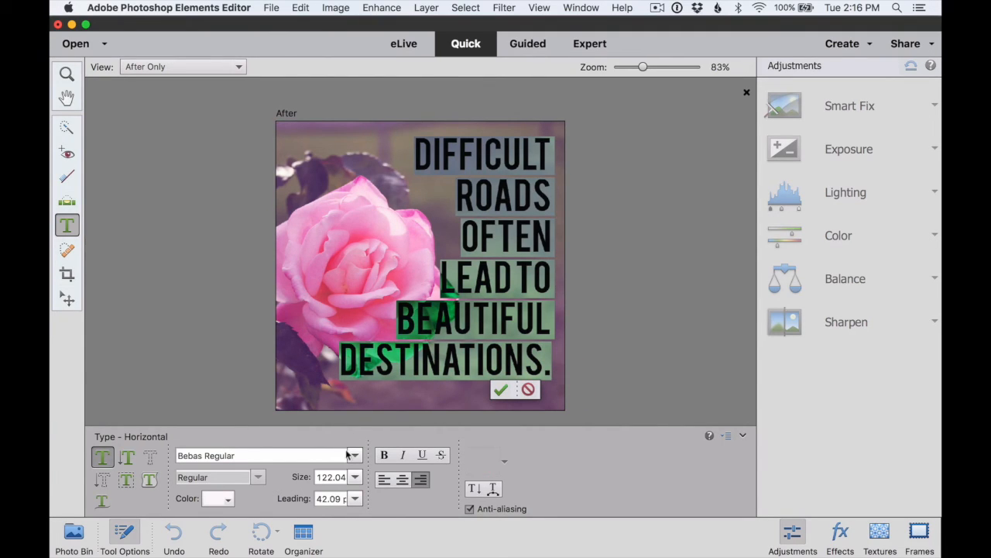
click(332, 498)
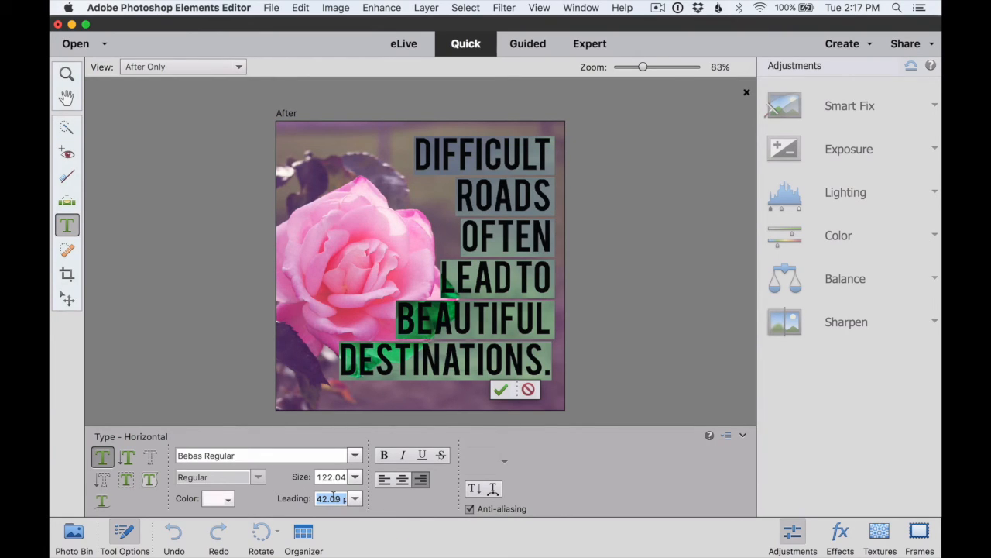
text(120)
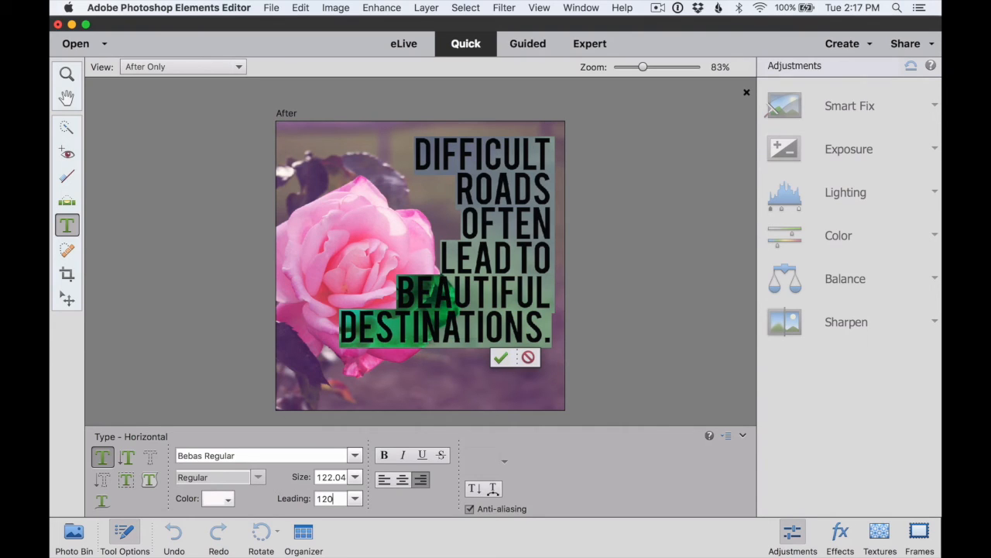
key(shift+Up)
key(shift+Up)
key(shift+Up)
key(shift+Up)
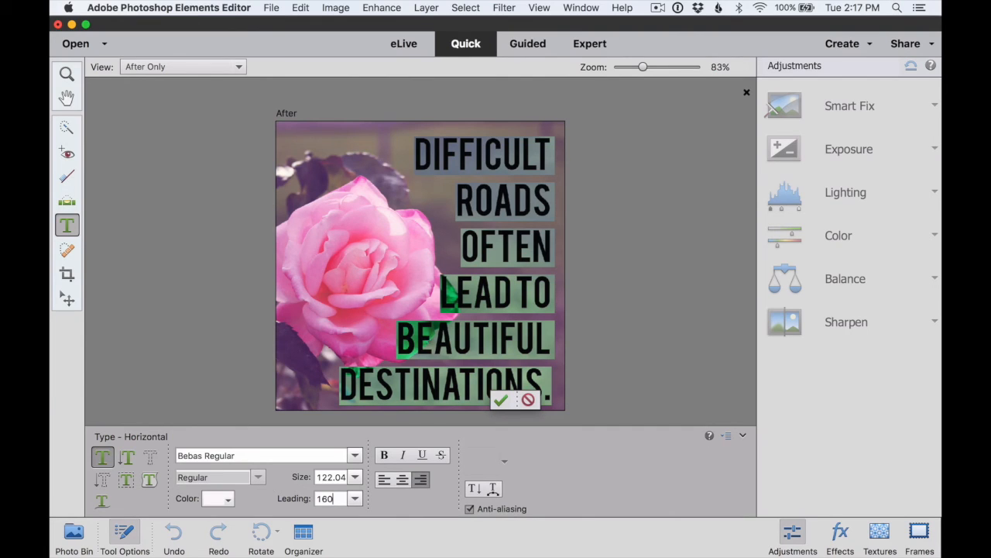
click(499, 399)
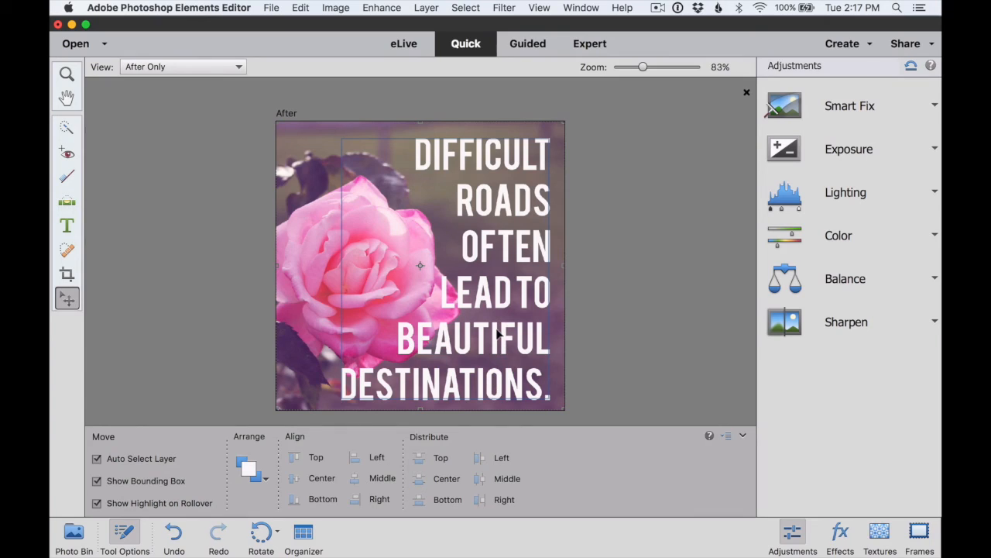
drag(499, 332, 505, 333)
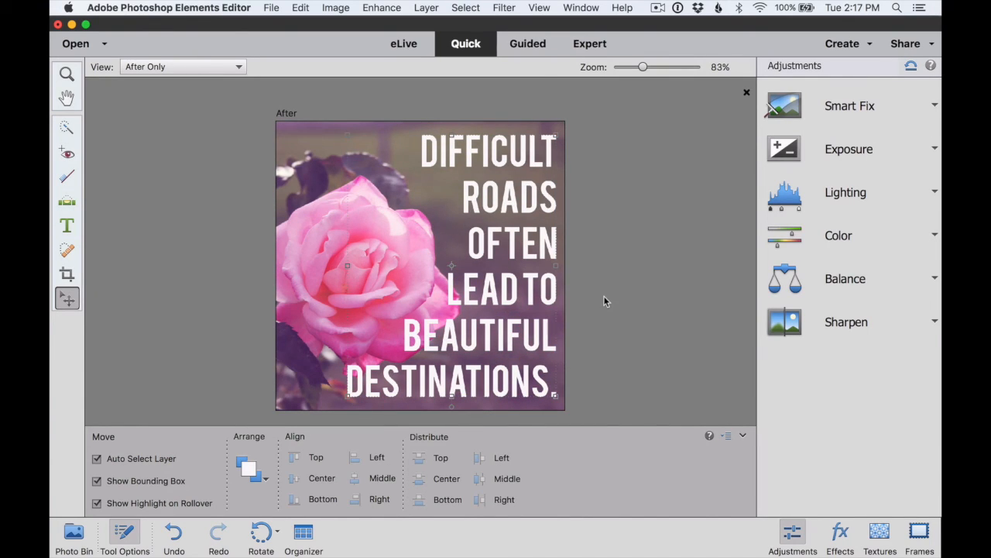
key(t)
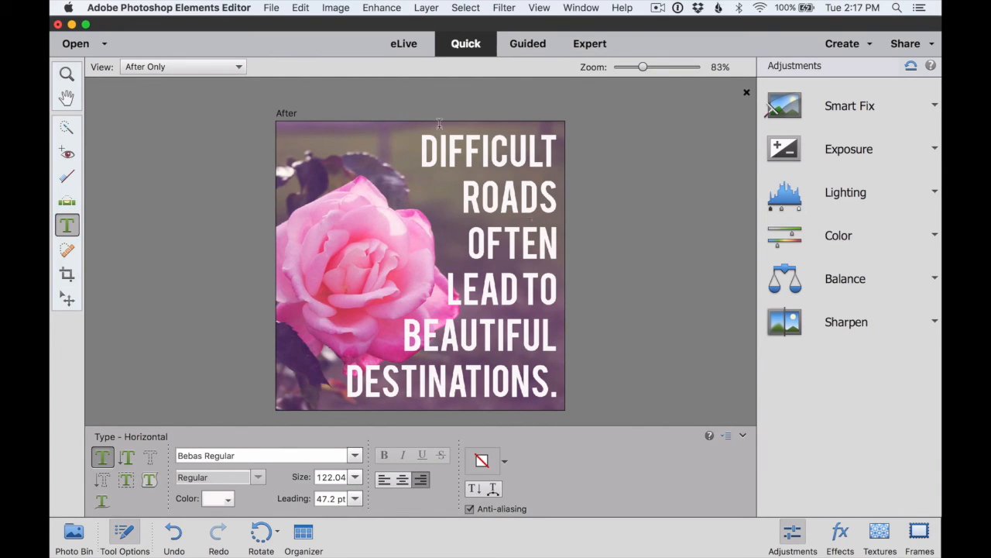
click(272, 7)
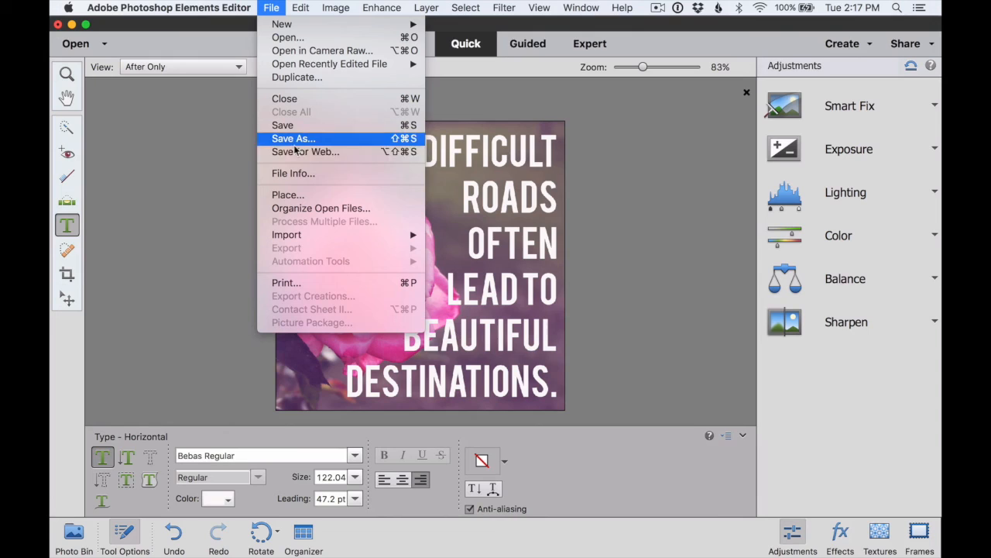
click(160, 192)
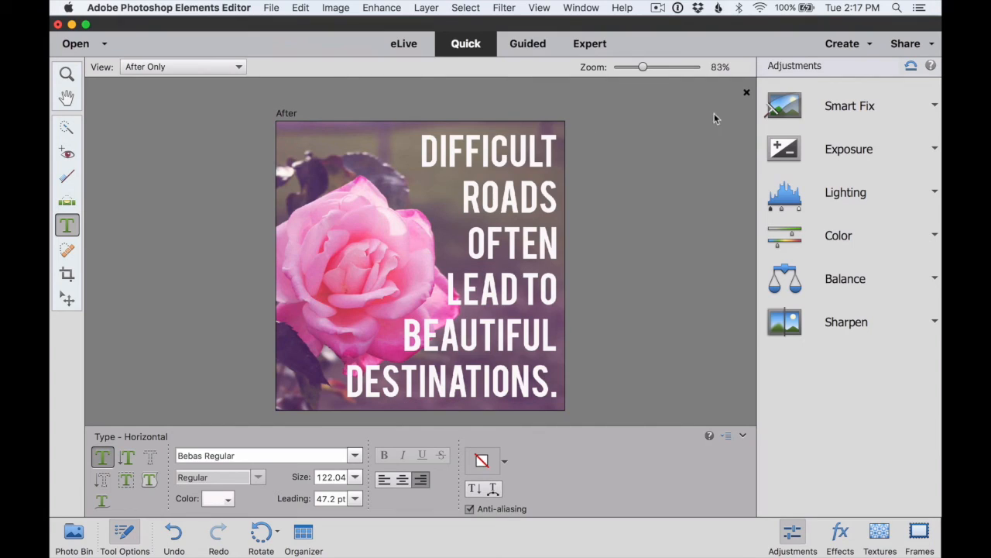
Close the flower.JPG image without saving and open boys.jpg from the Printables 1 folder
click(746, 92)
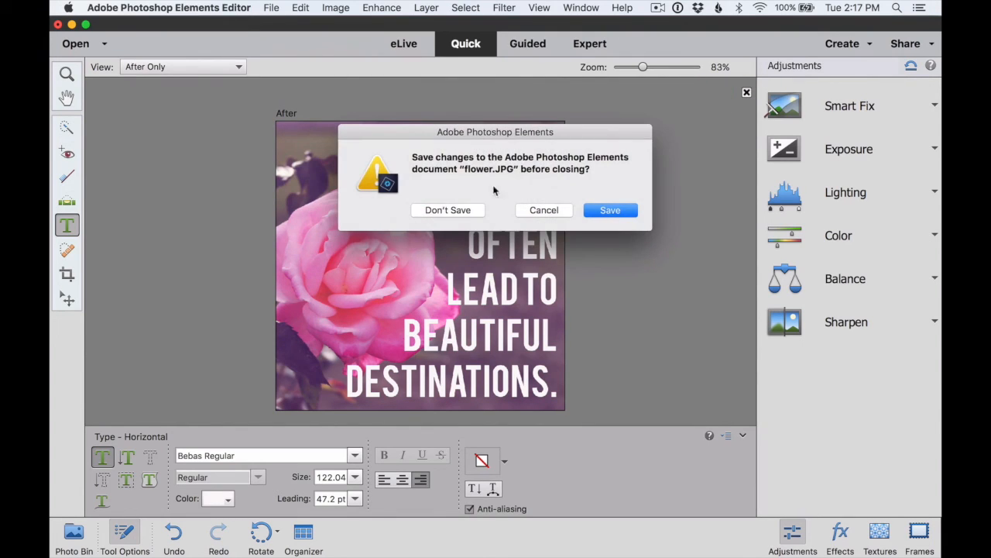
click(450, 210)
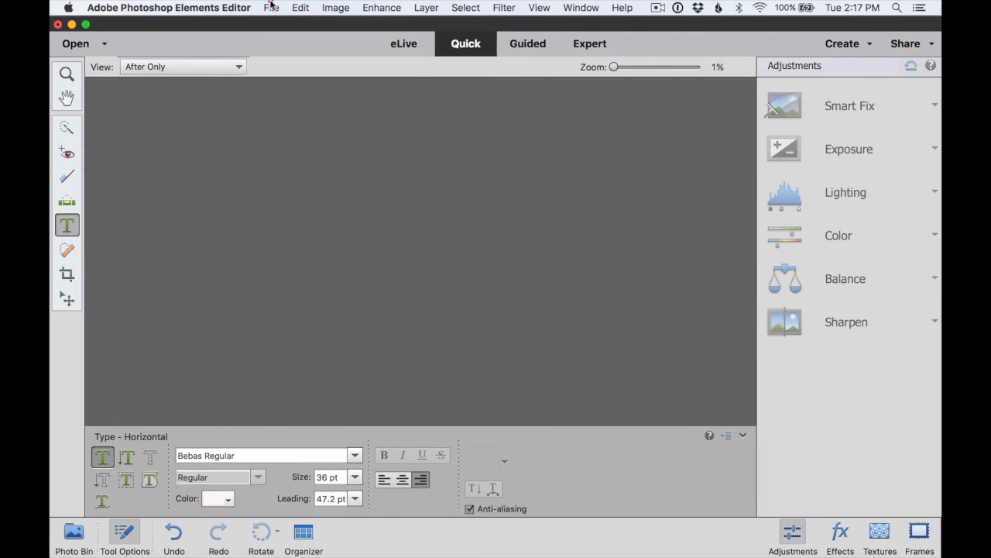
click(271, 6)
click(282, 35)
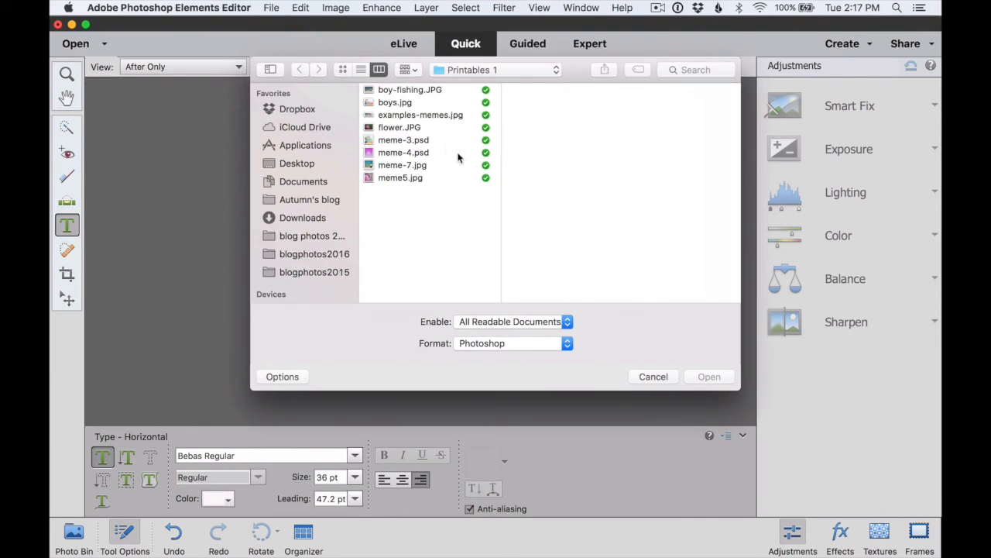
click(395, 103)
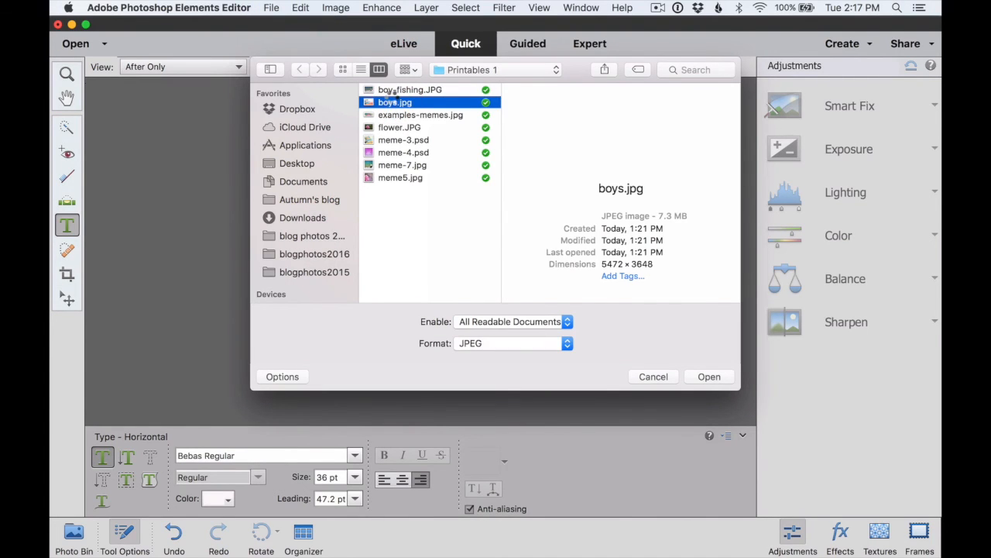
double_click(393, 98)
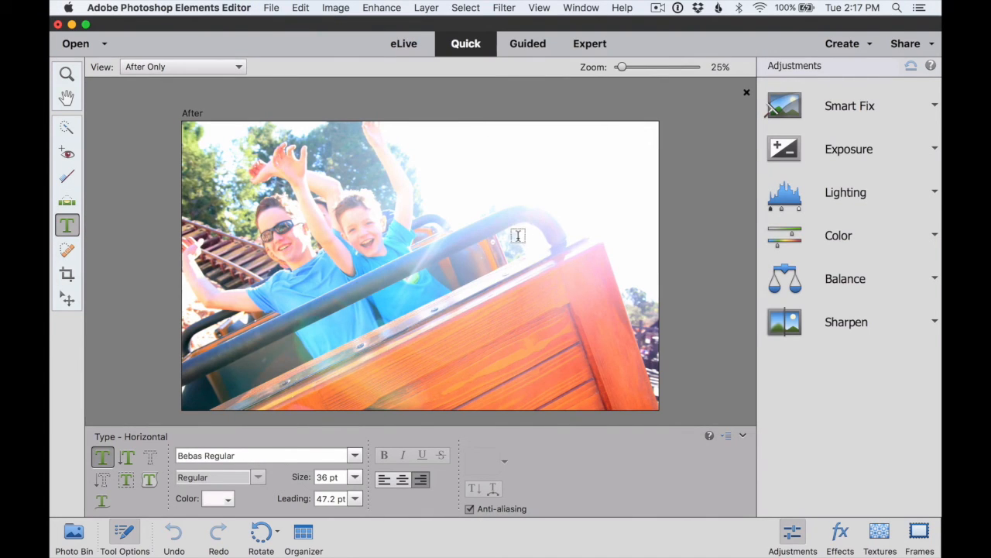
Crop the photo to a 1000 by 1000 px square around the two boys
key(c)
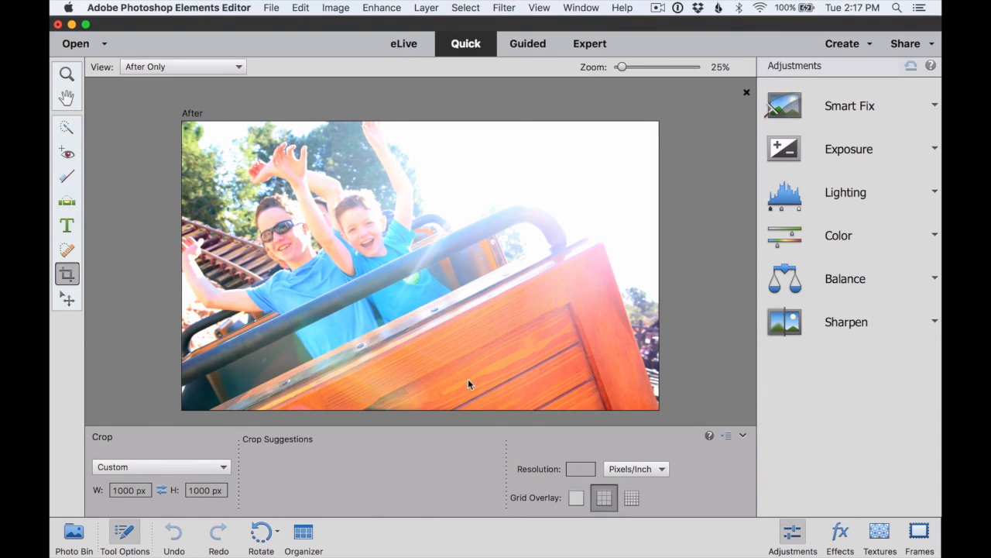
mouse_move(449, 271)
mouse_down()
mouse_move(392, 273)
mouse_move(407, 279)
mouse_up()
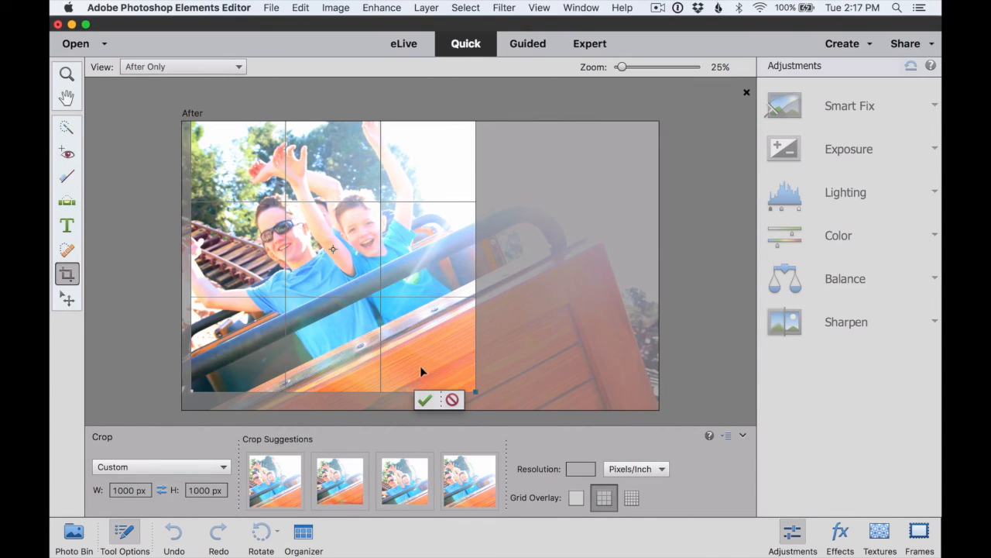
click(424, 405)
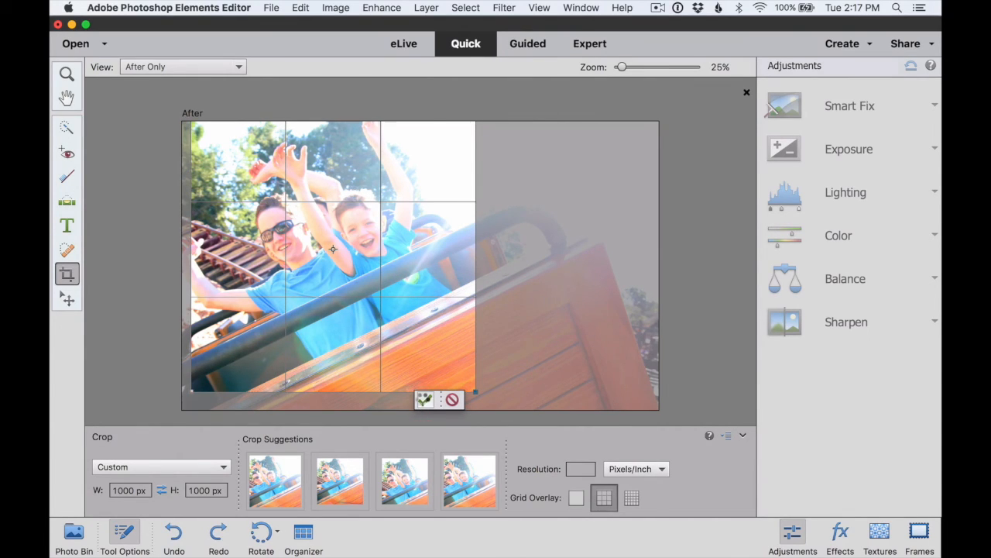
Boost the cropped photo's color saturation in two passes, choosing the 50 preset each time
click(934, 237)
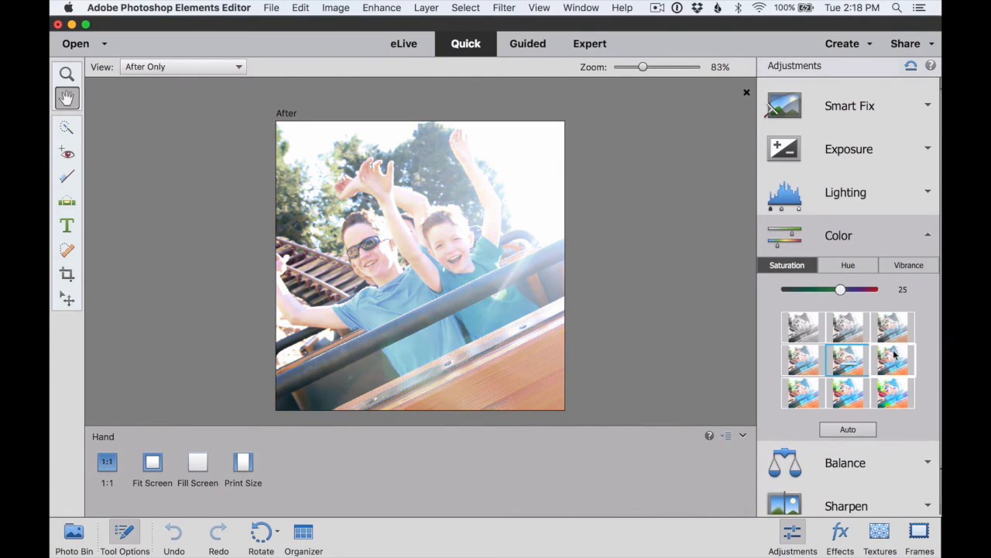
click(800, 387)
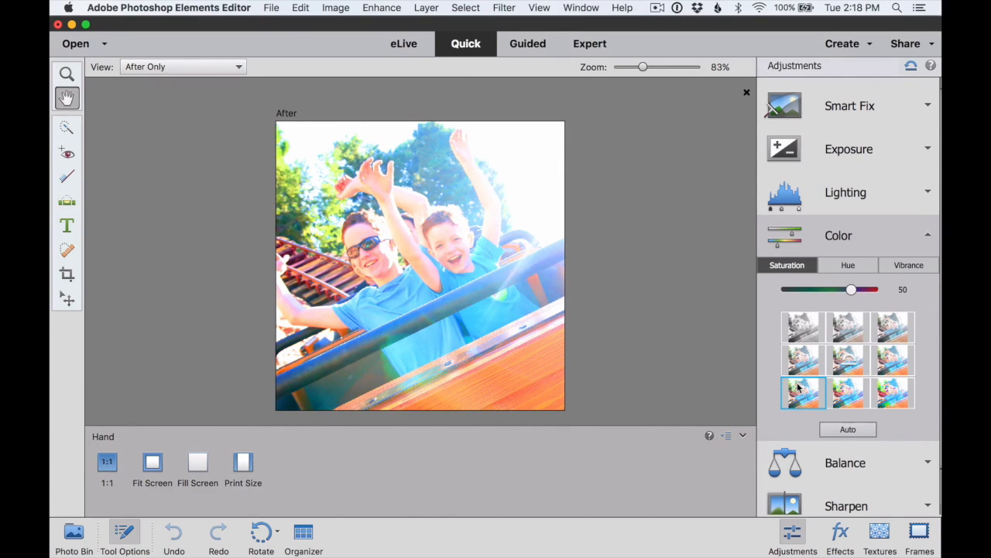
click(927, 233)
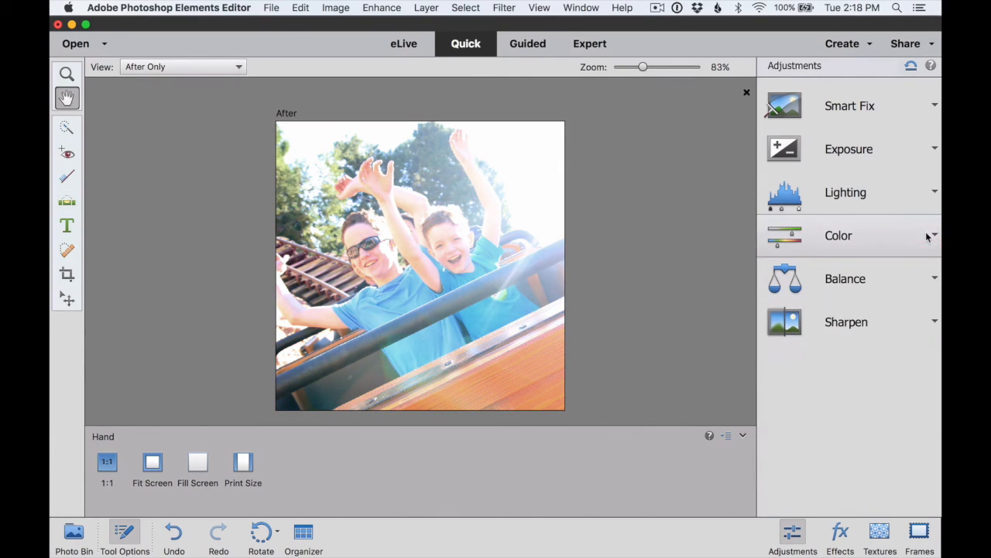
click(936, 239)
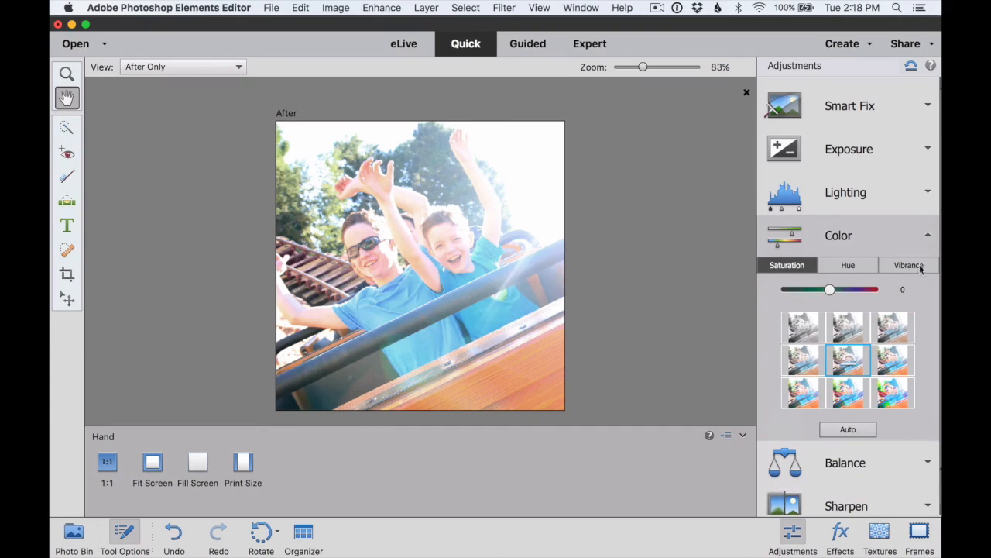
click(796, 402)
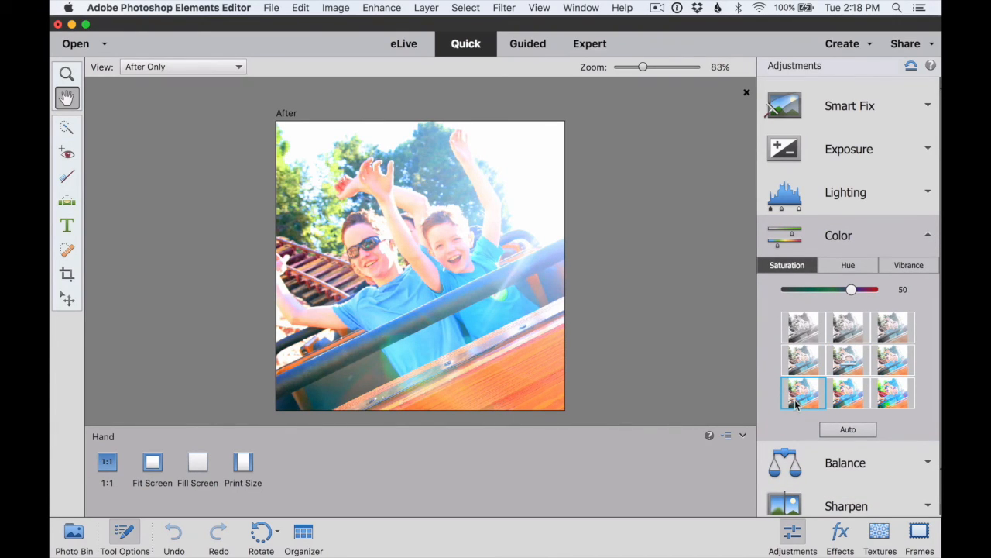
Browse the guided edits in the Basics, Color, Black & White and Fun Edits categories
click(930, 236)
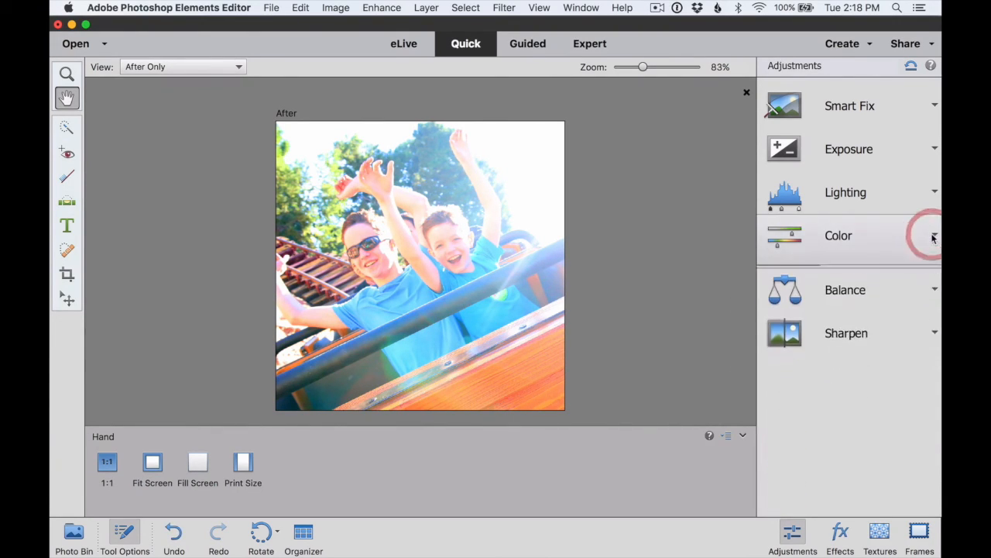
click(524, 47)
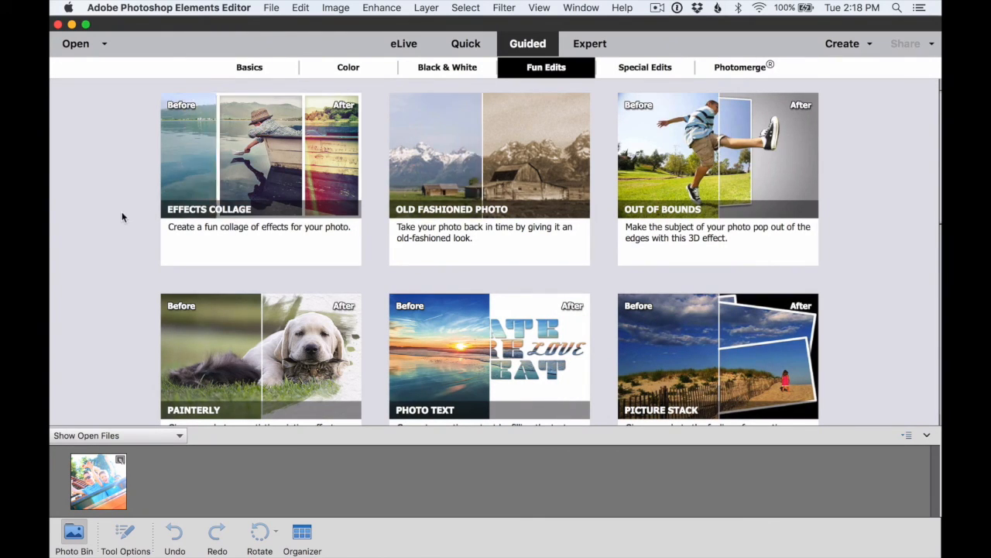
click(263, 69)
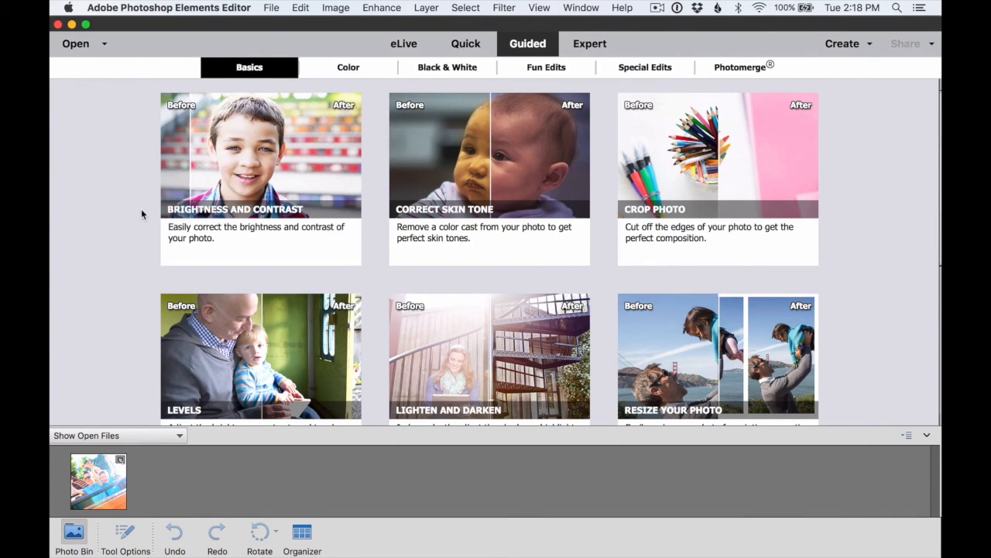
scroll(142, 215, down, 5)
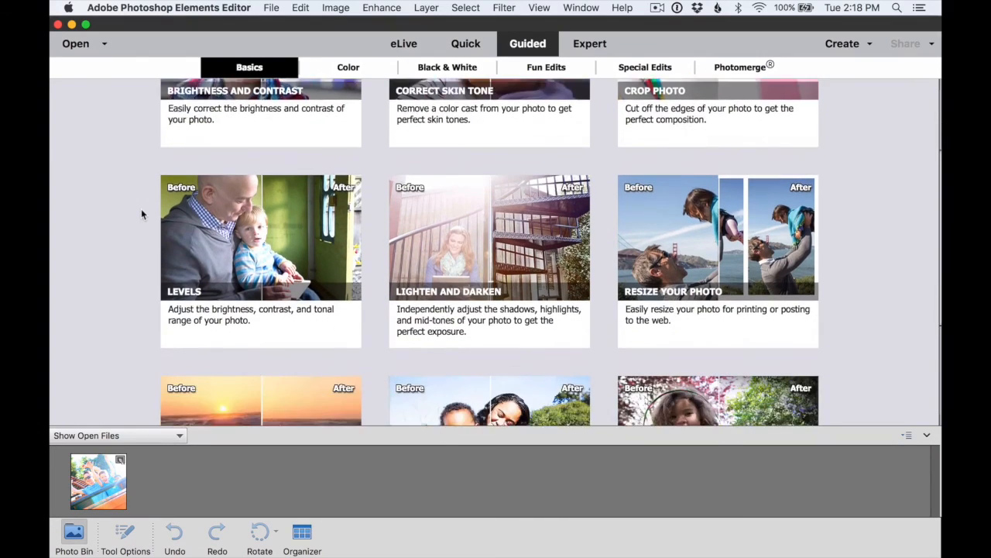
scroll(142, 215, down, 1)
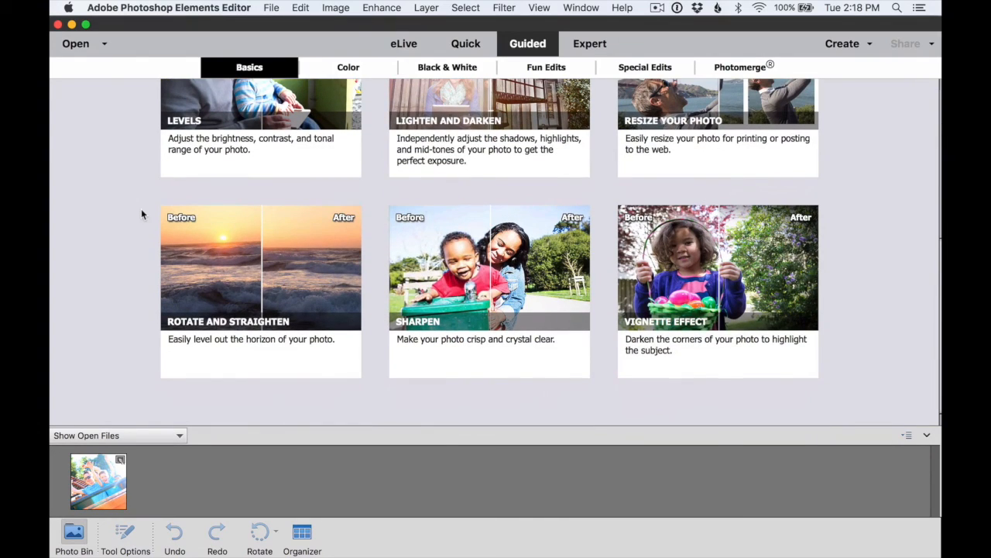
scroll(142, 215, up, 7)
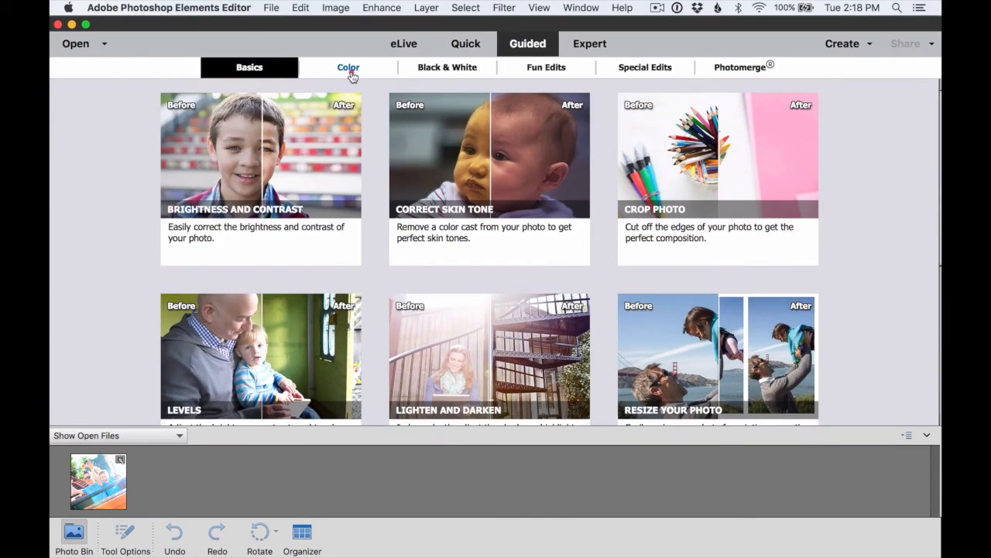
click(350, 72)
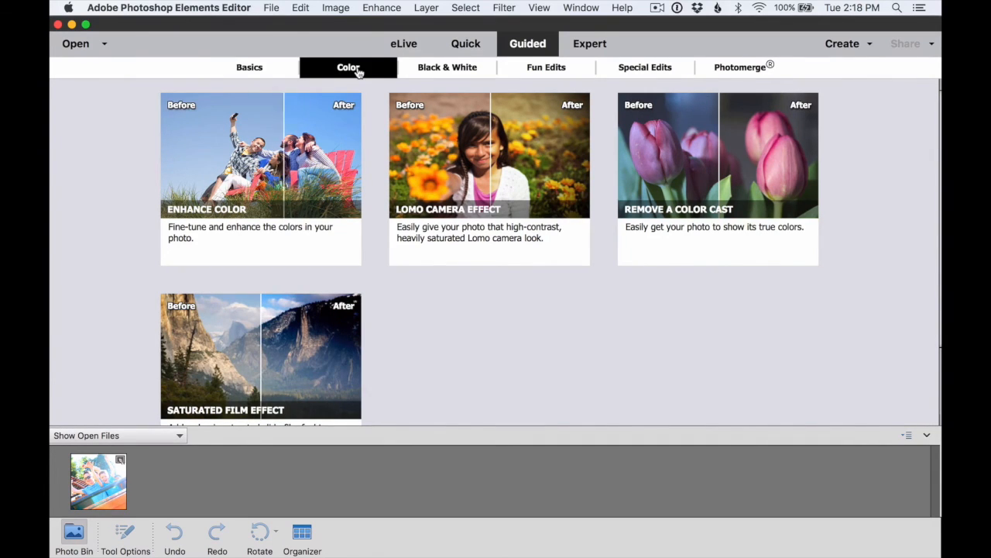
click(433, 69)
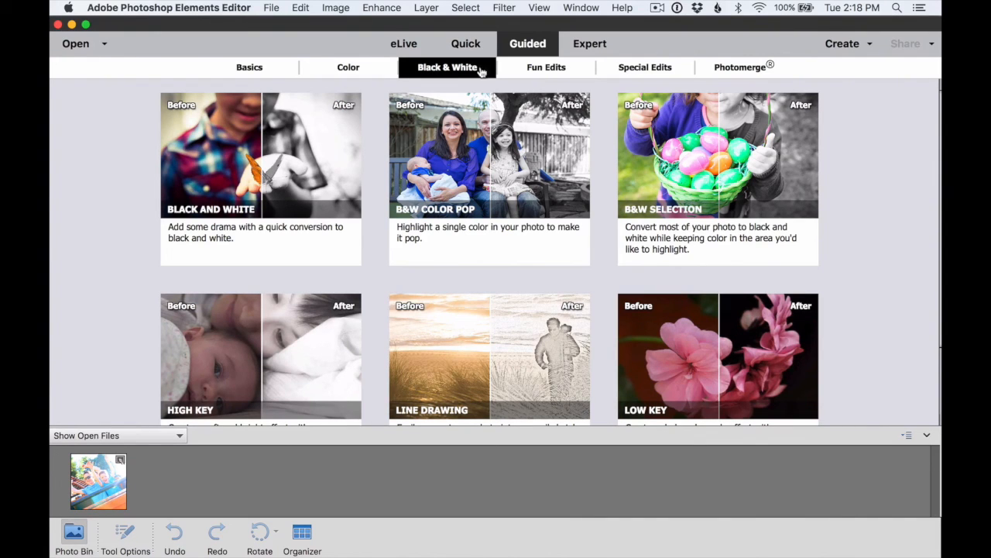
click(554, 70)
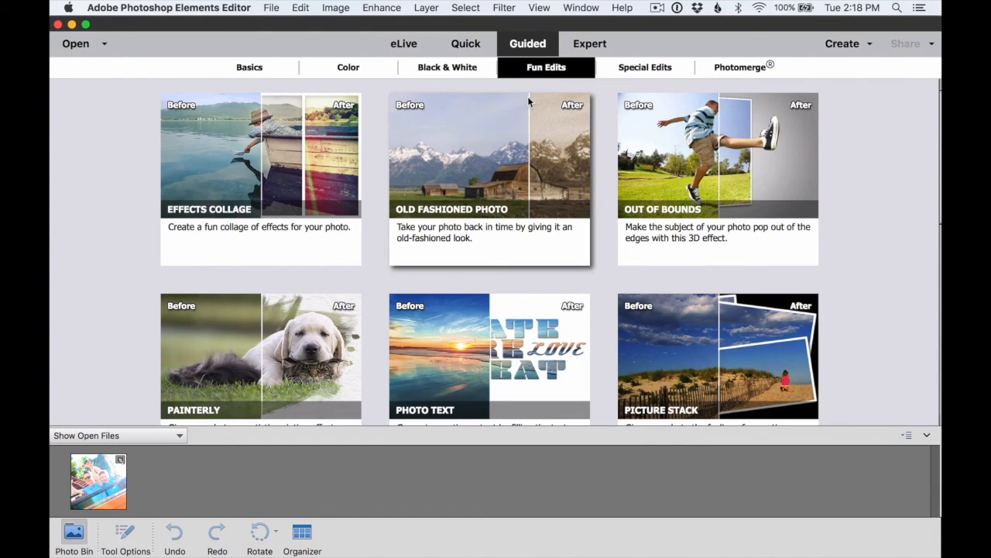
Start the Effects Collage guided edit, try several section layouts and settle on the two-section Boxes layout
click(218, 147)
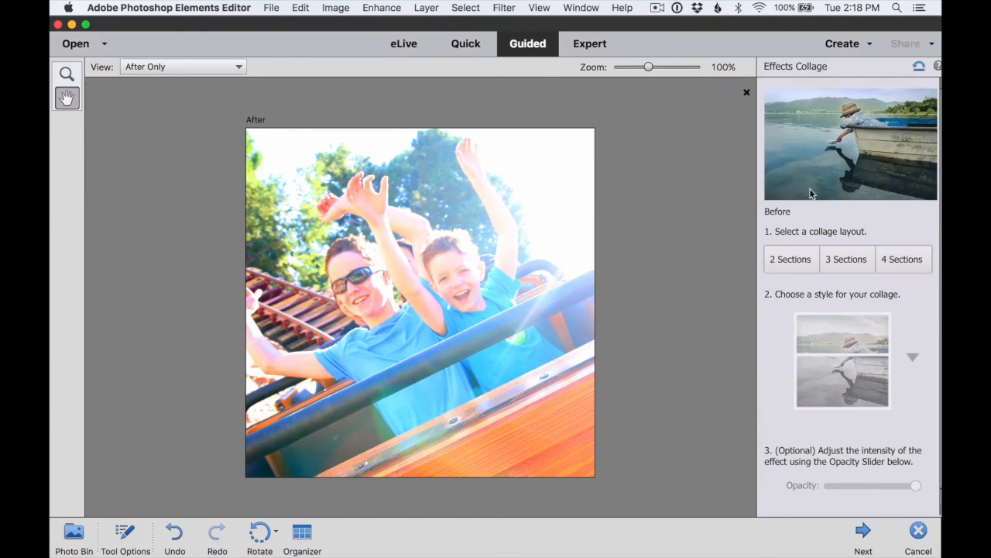
click(798, 258)
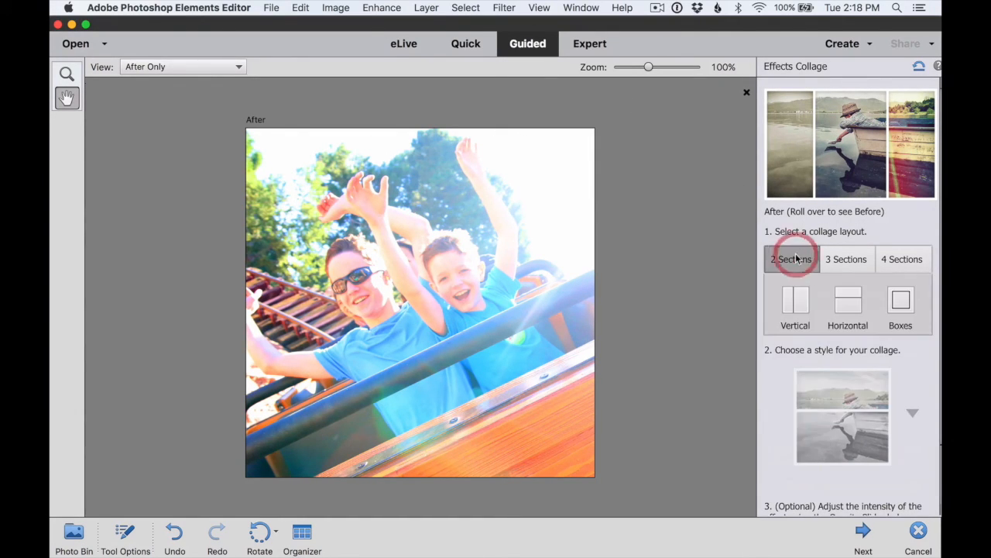
click(802, 300)
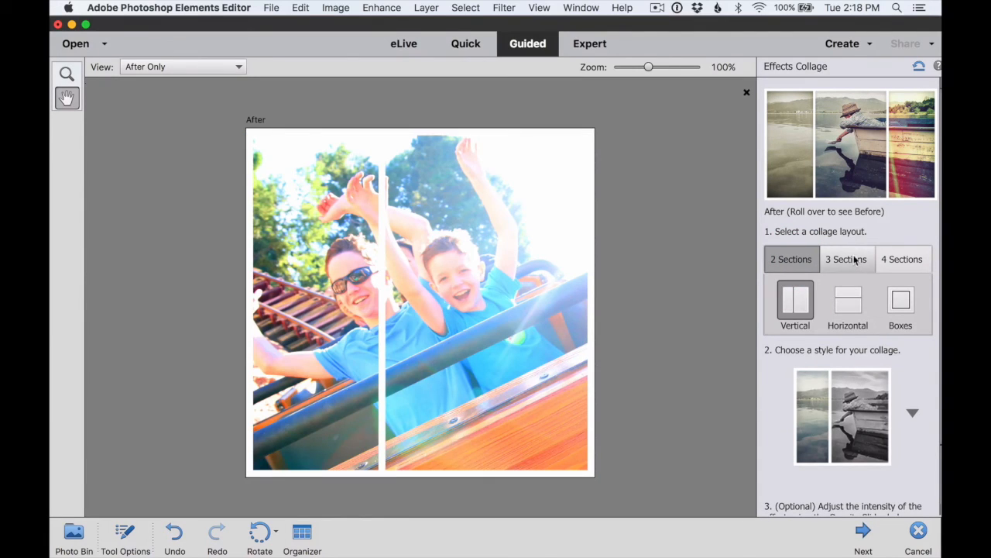
click(853, 259)
click(849, 298)
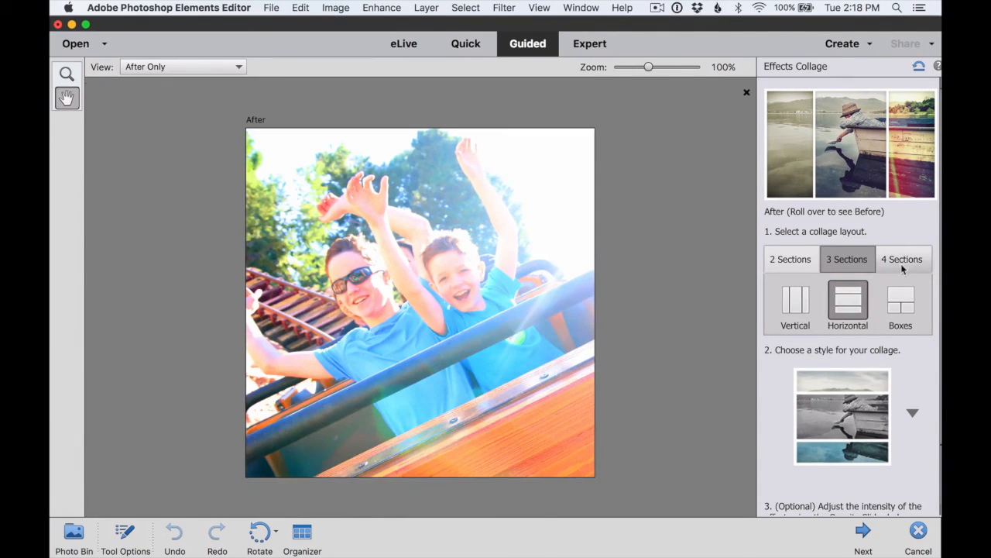
click(906, 262)
click(899, 302)
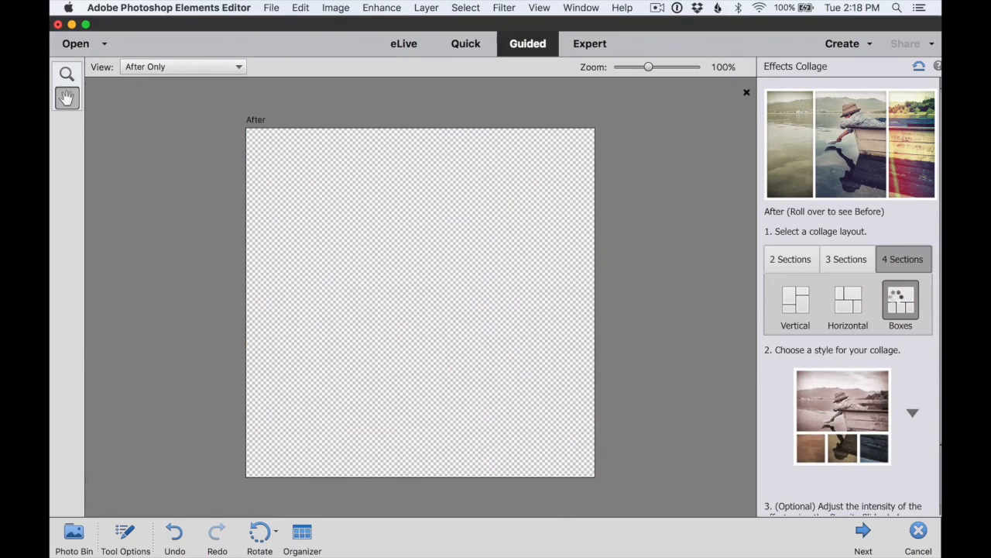
click(804, 265)
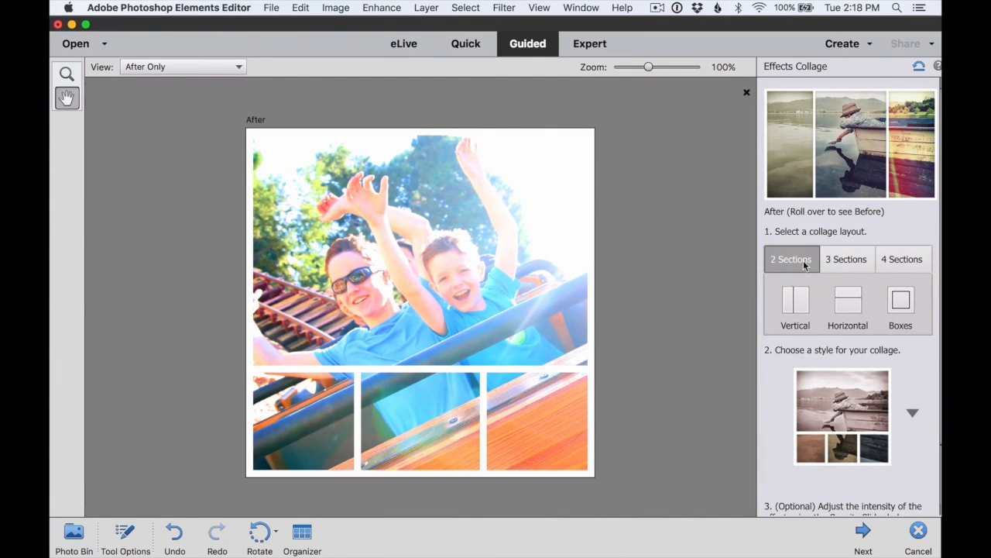
click(905, 309)
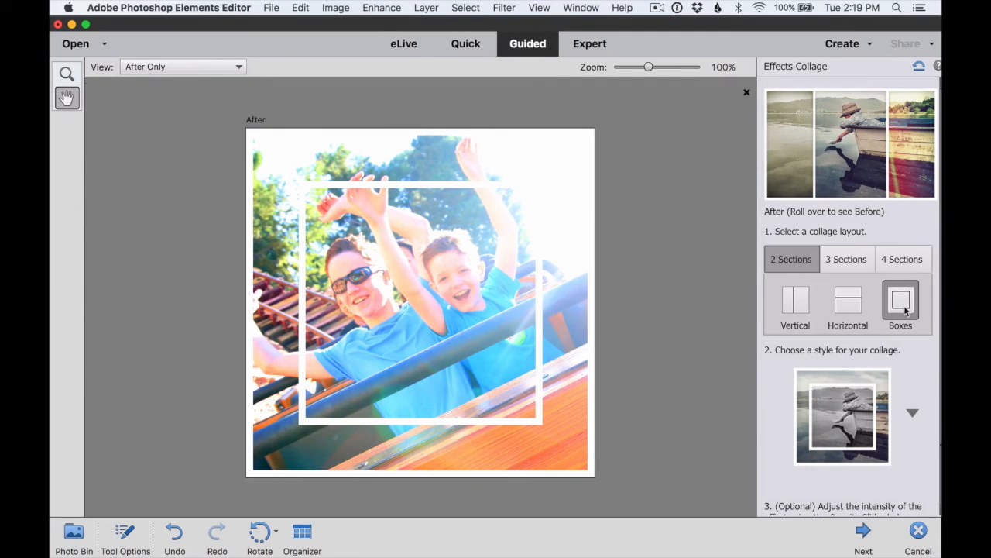
Apply the second-to-last, green-tinted style to the collage and continue editing it in Quick mode
click(910, 413)
scroll(906, 388, down, 10)
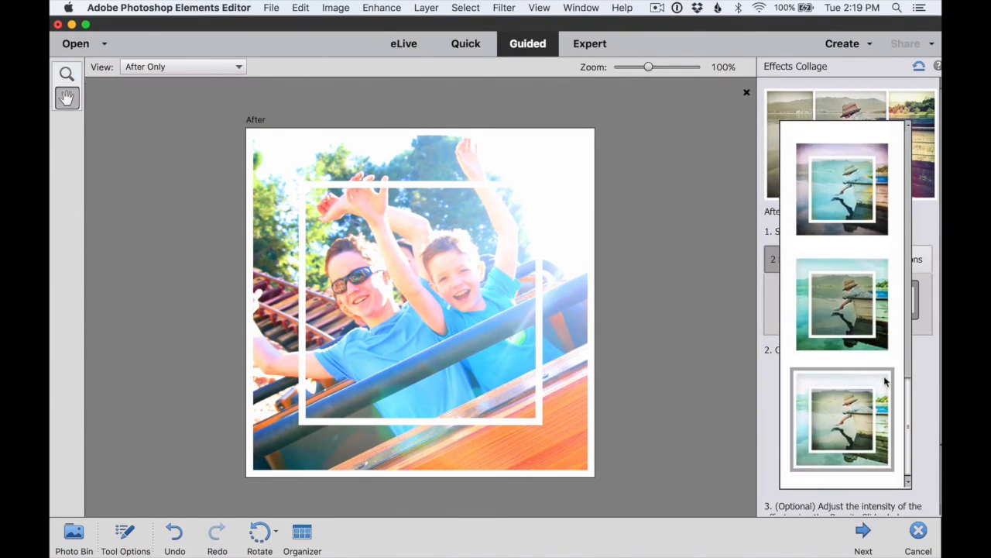
click(849, 295)
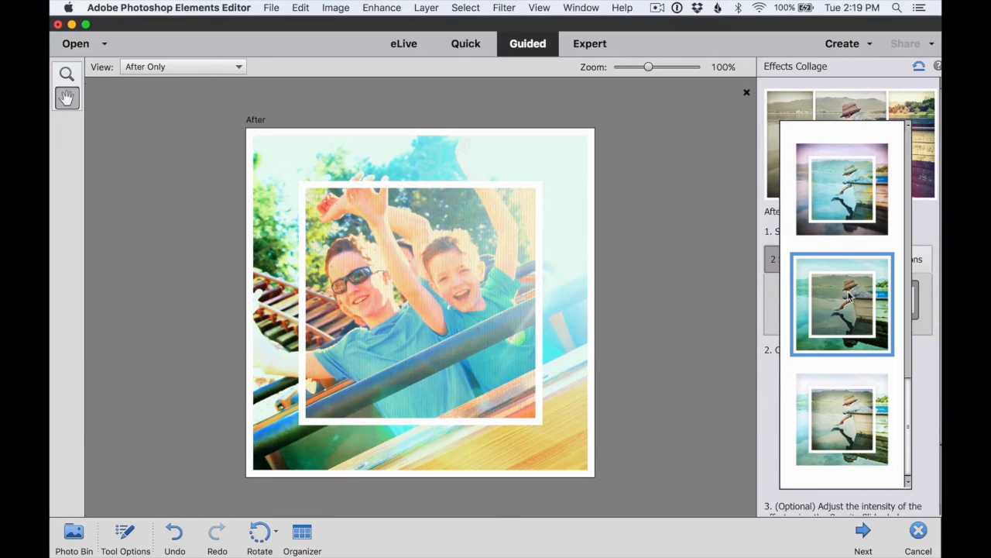
click(925, 380)
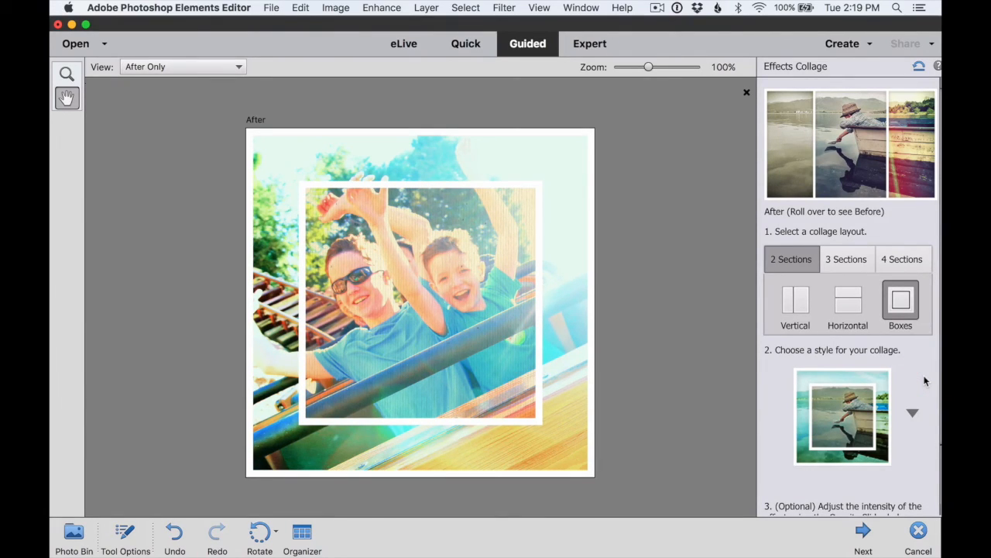
scroll(925, 380, down, 3)
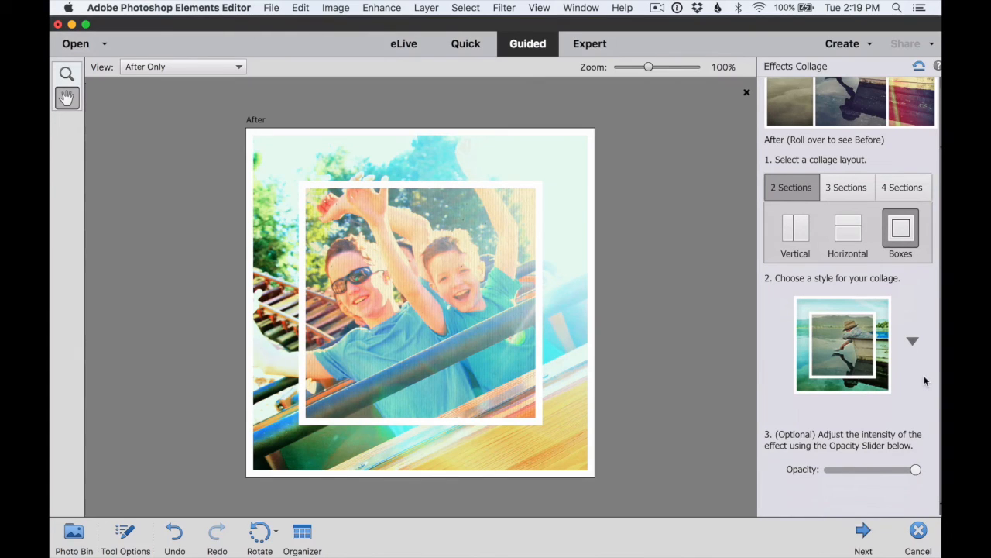
click(864, 532)
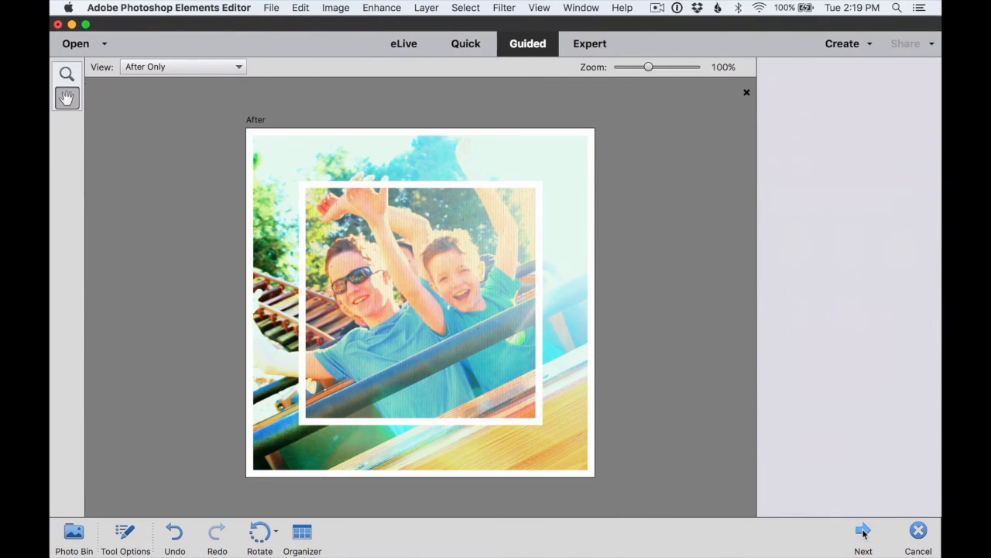
click(803, 214)
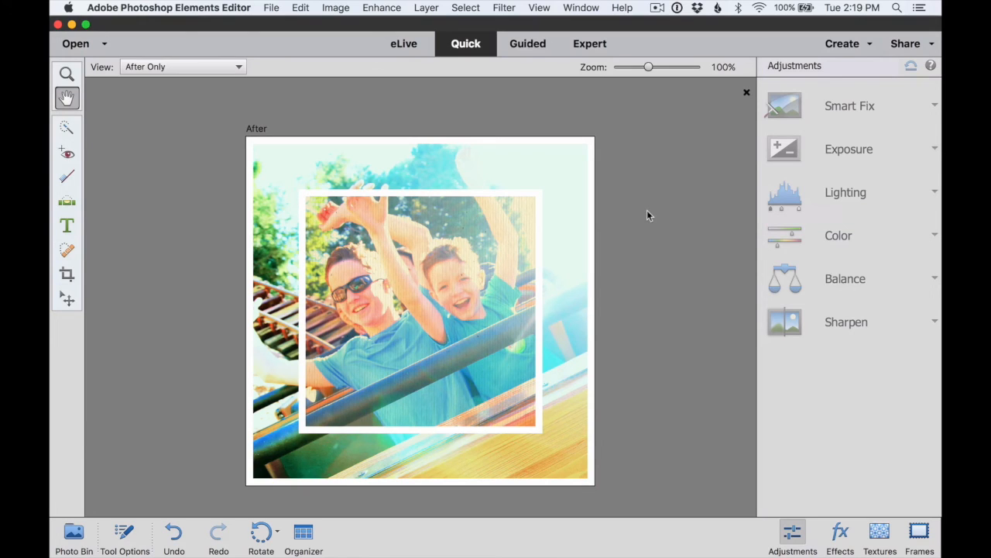
Add the text "LIFE IS A" over the boys' shirts in white 36 pt Bebas Regular
key(t)
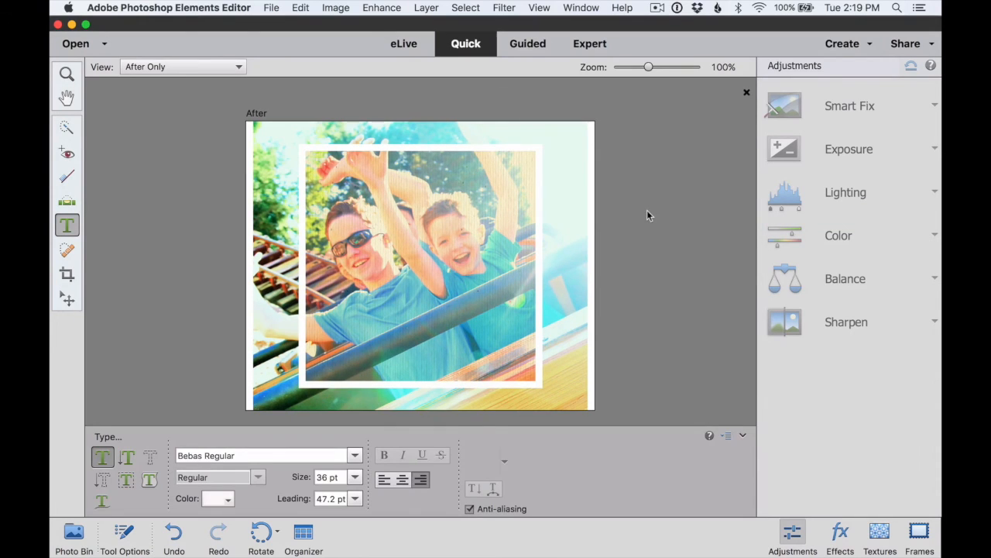
click(412, 311)
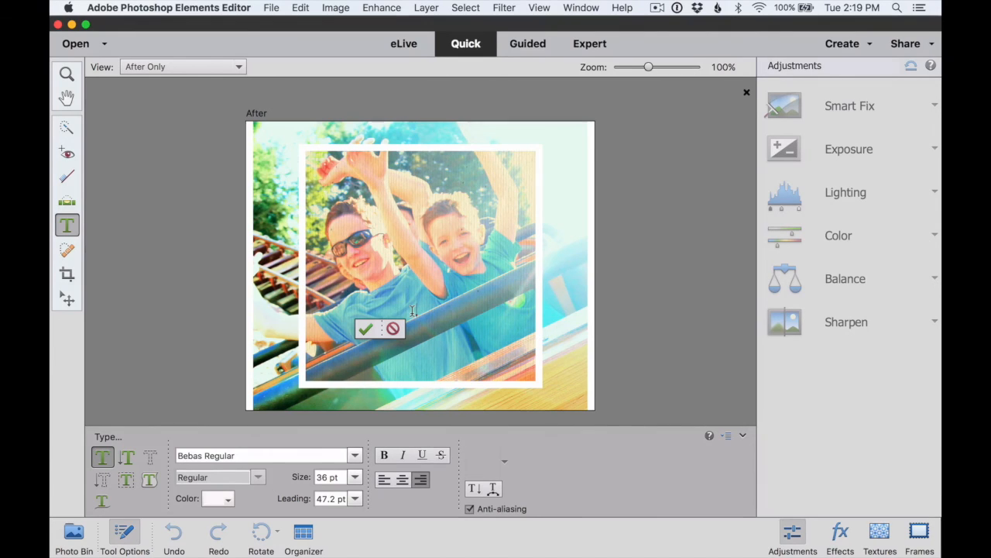
text(LIFE)
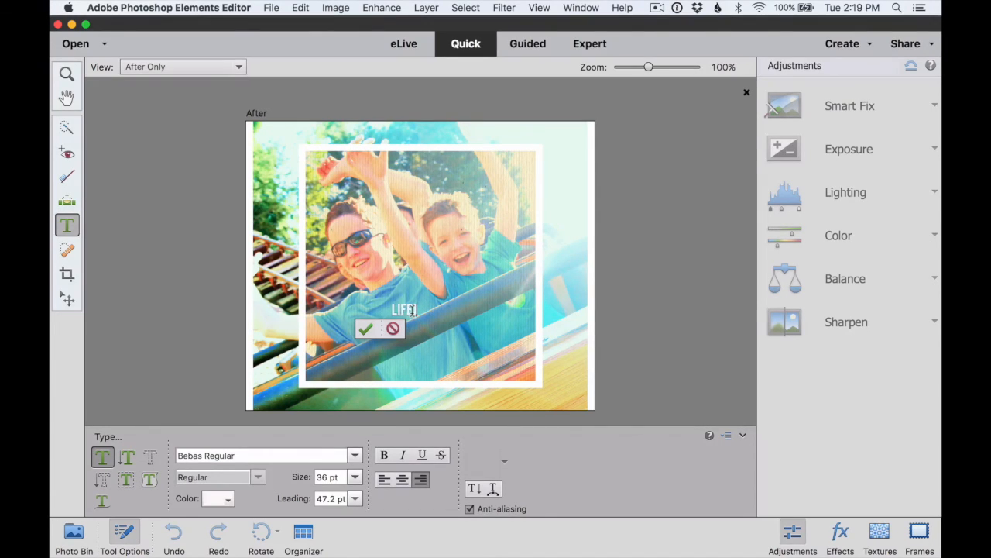
text(ISA)
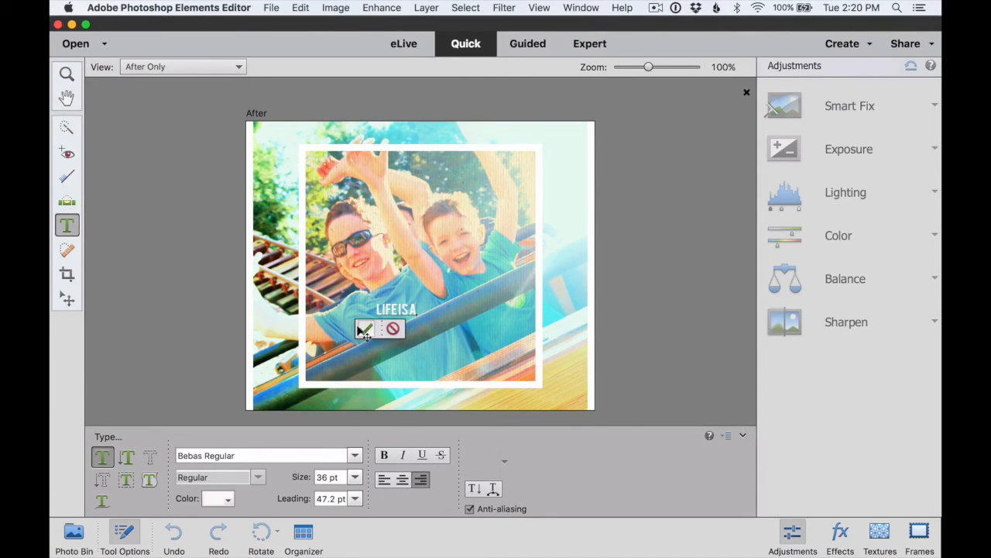
click(364, 331)
Add two separate text lines below it, "JOURNEY" and "NOT A DESTINATION"
double_click(393, 331)
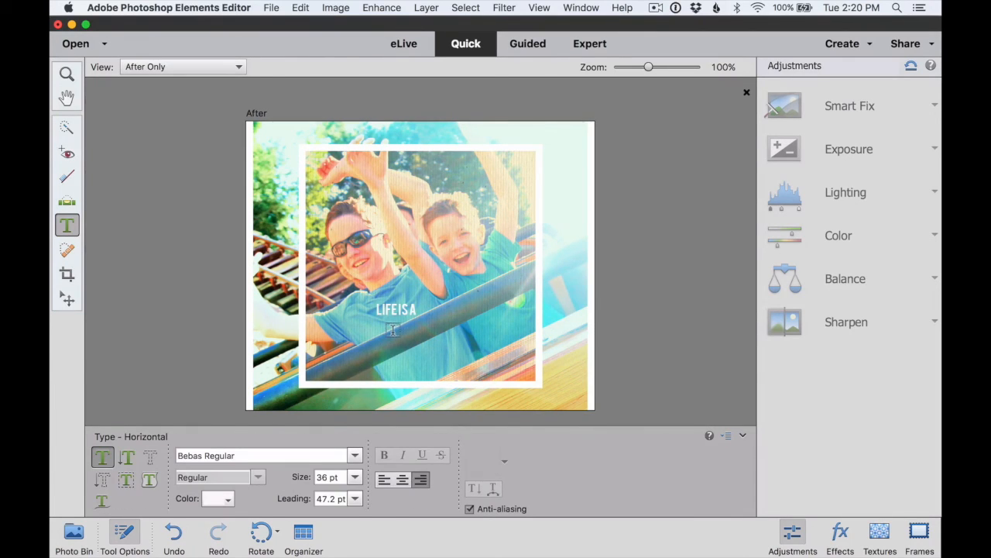
text(JOURNEY)
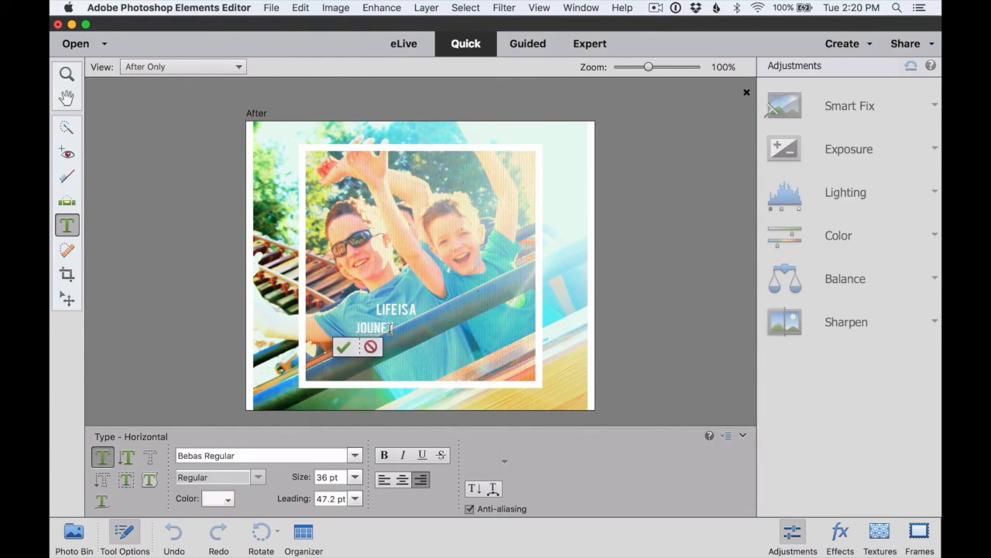
click(341, 348)
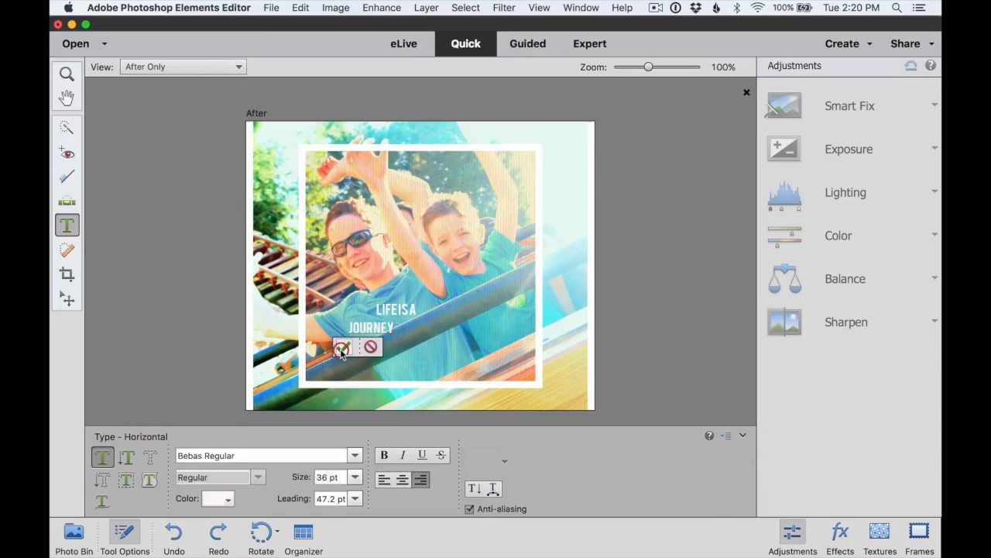
click(384, 350)
text(NOT A DE)
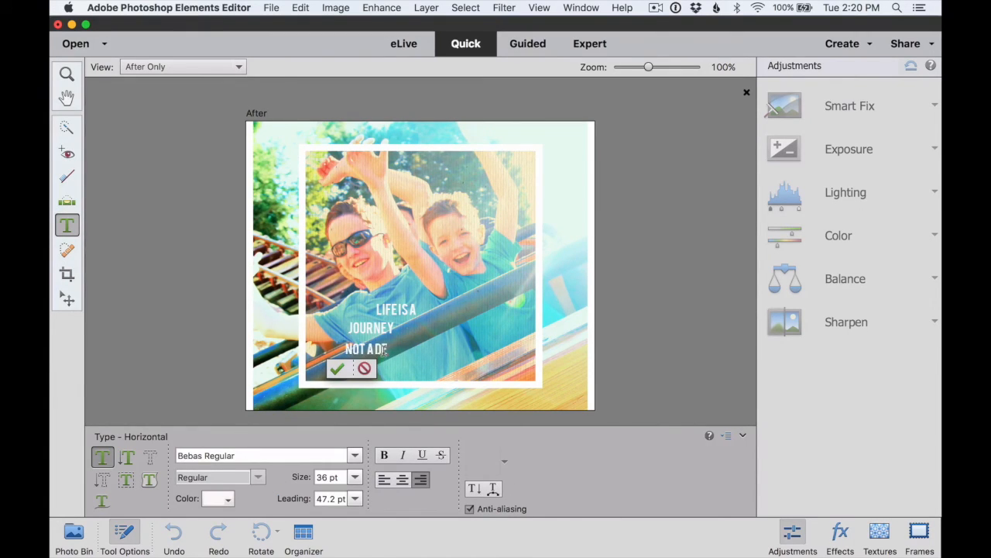
text(STINATION)
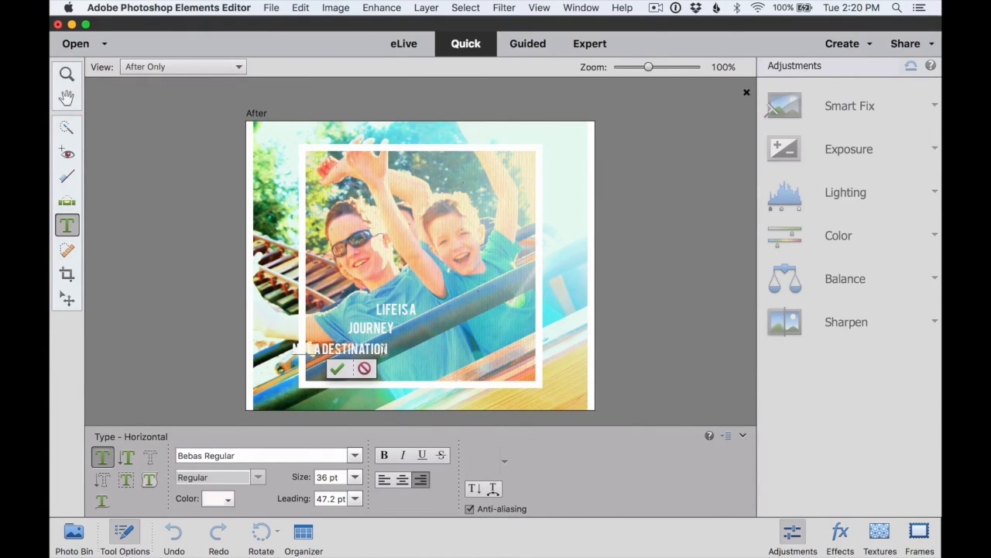
click(337, 369)
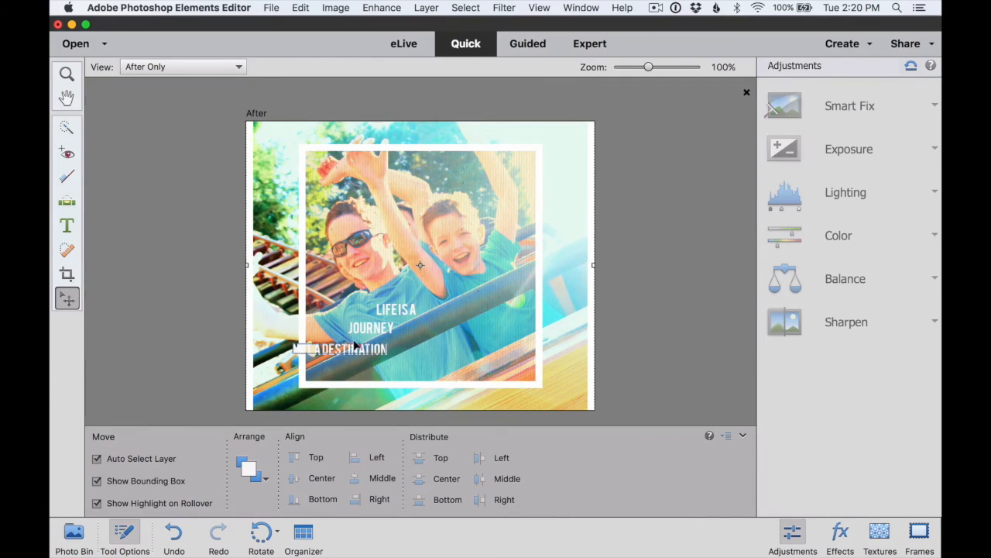
Scale the "LIFE IS A" text up proportionally to about 178%
click(369, 325)
click(385, 310)
drag(415, 301, 450, 289)
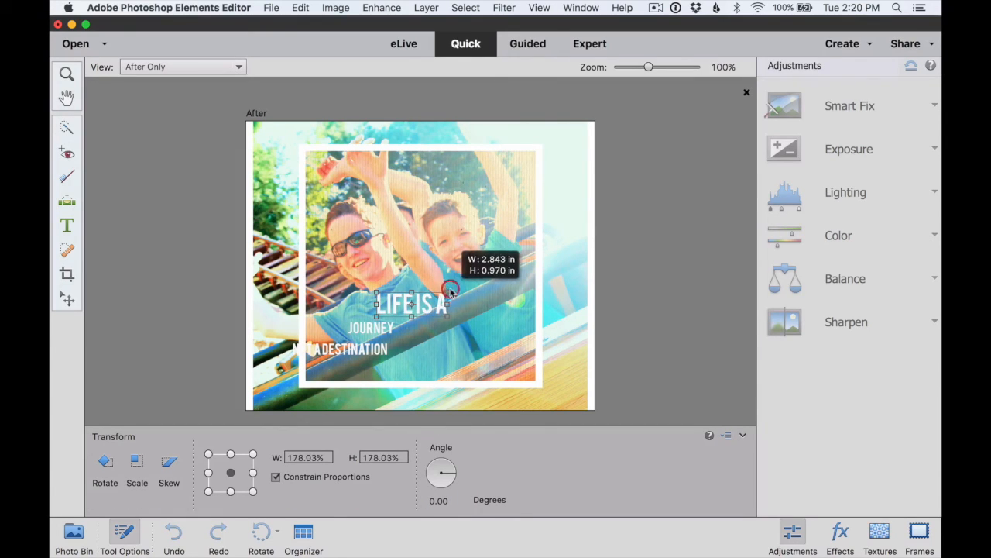
click(396, 328)
Scale "JOURNEY" up proportionally to about 290% beneath "LIFE IS A" and move "NOT A DESTINATION" directly below it
click(381, 326)
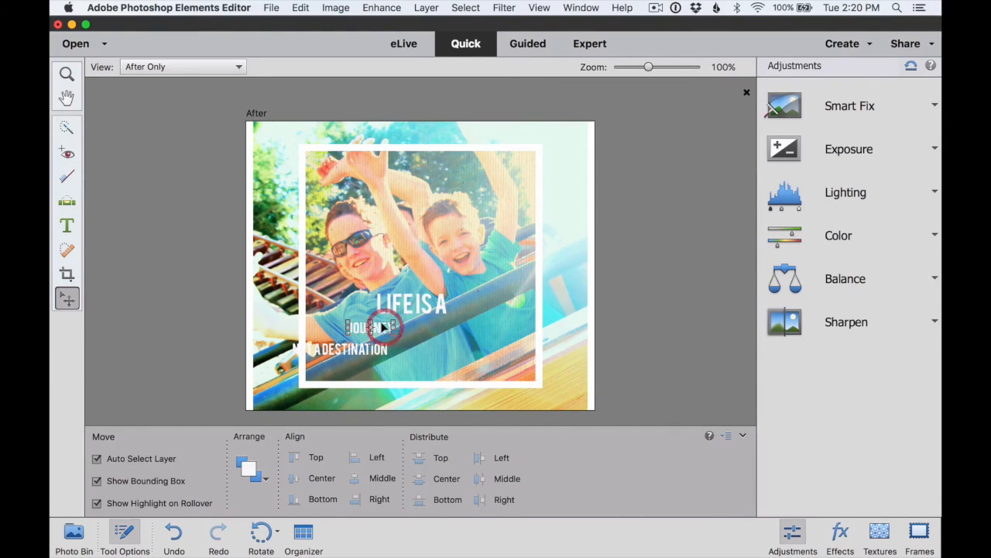
drag(395, 335, 483, 349)
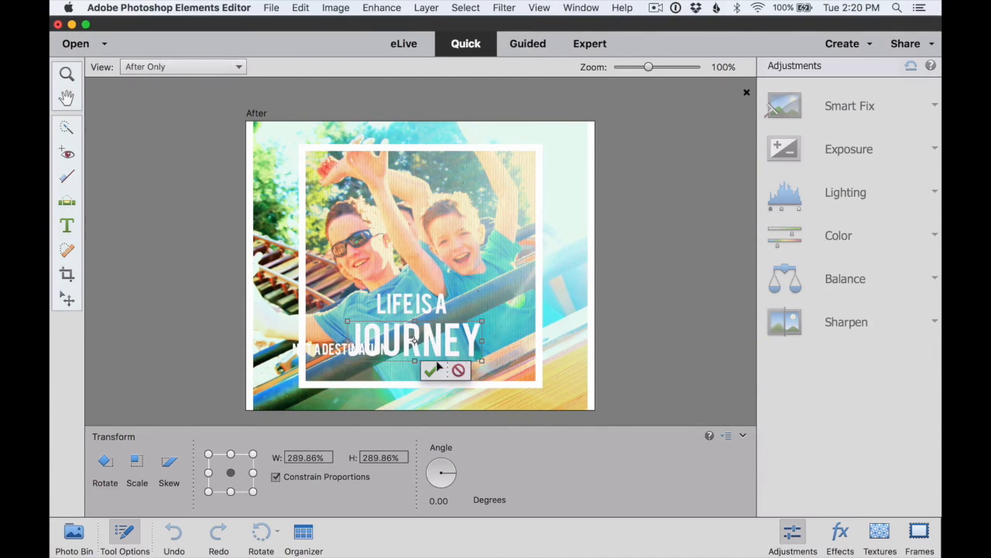
click(431, 370)
drag(328, 349, 403, 368)
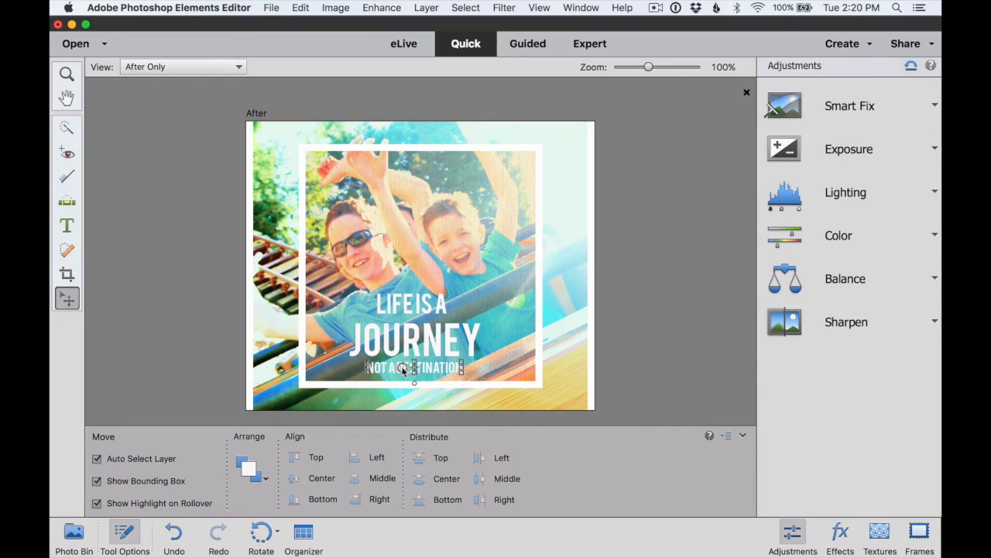
click(496, 244)
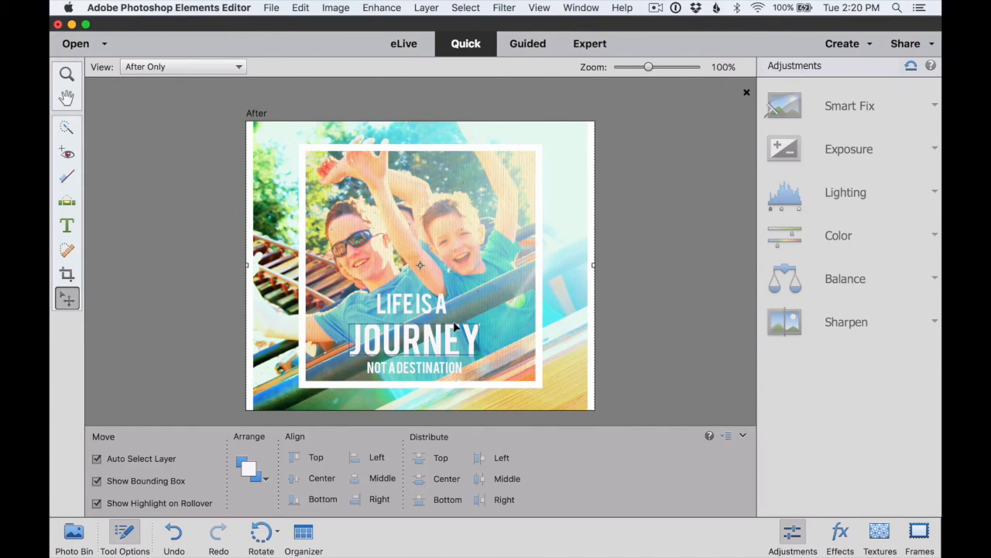
Select all three text lines together and align them, trying the left and right edges before settling on Middle alignment
click(432, 305)
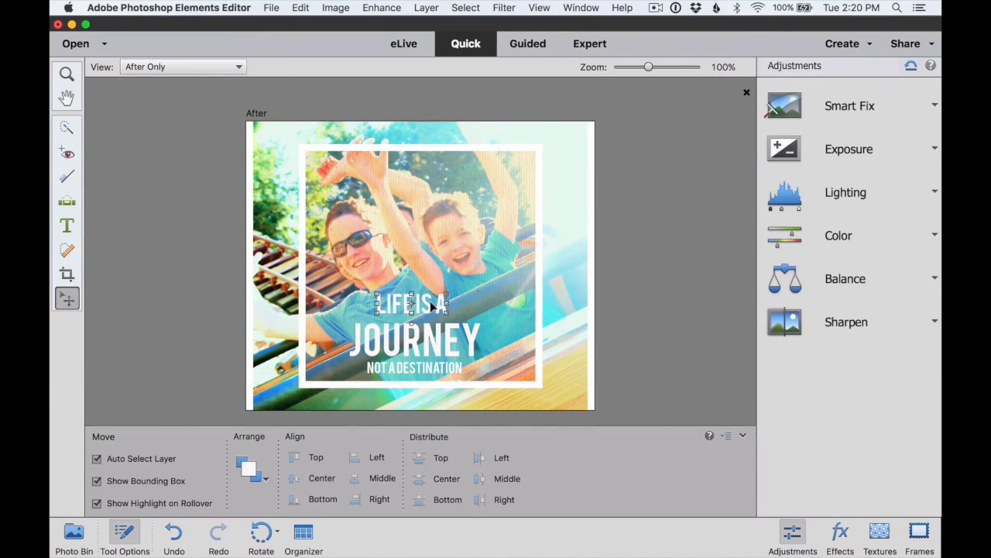
shift+click(450, 336)
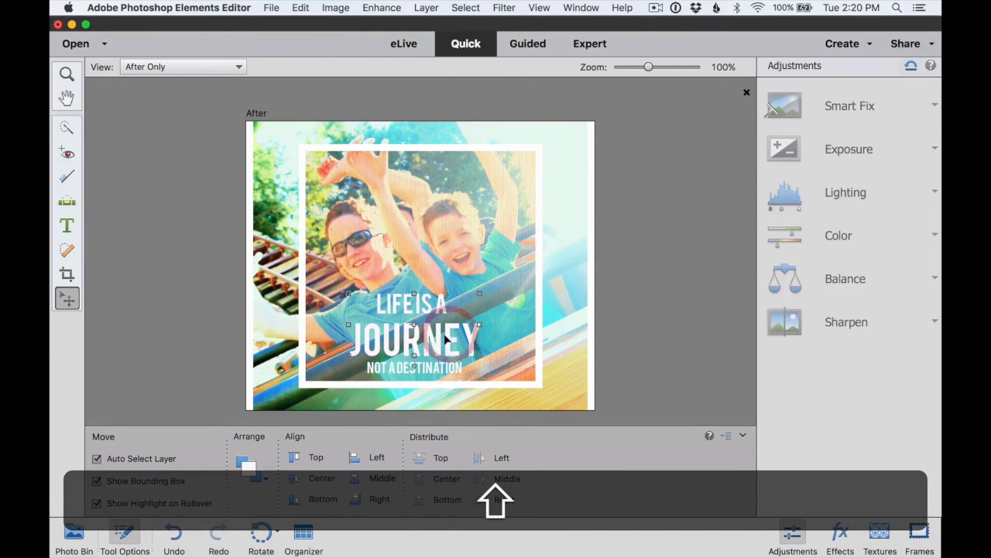
shift+click(446, 368)
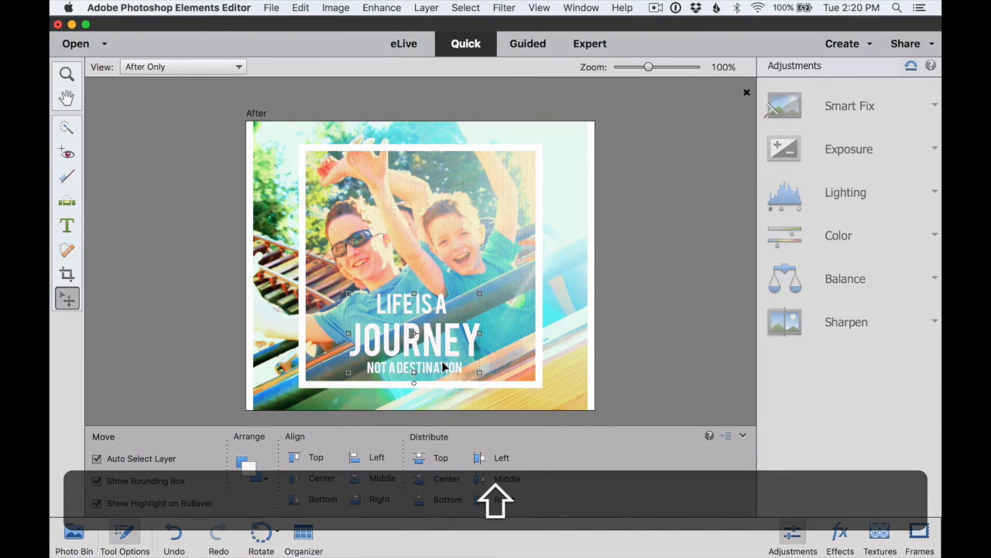
click(355, 459)
click(354, 479)
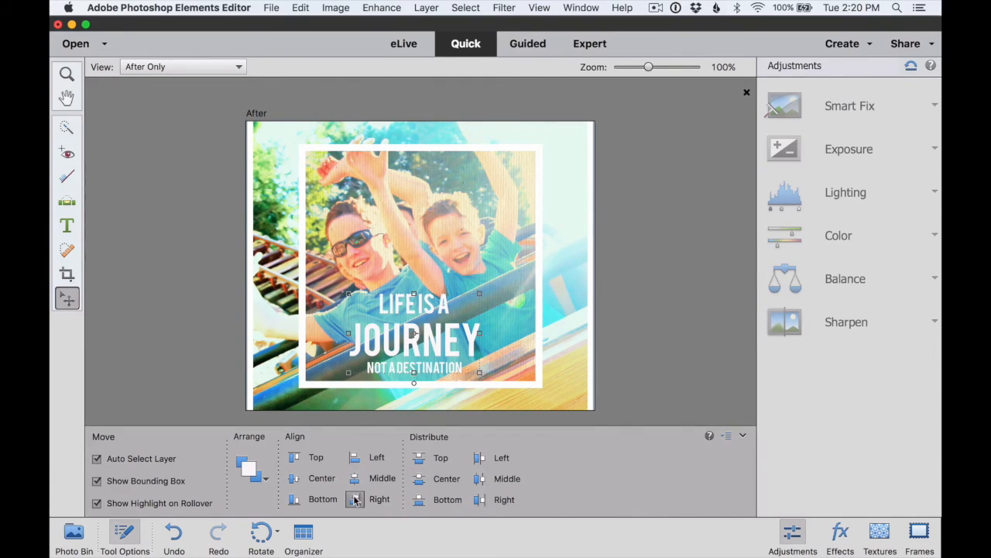
click(355, 501)
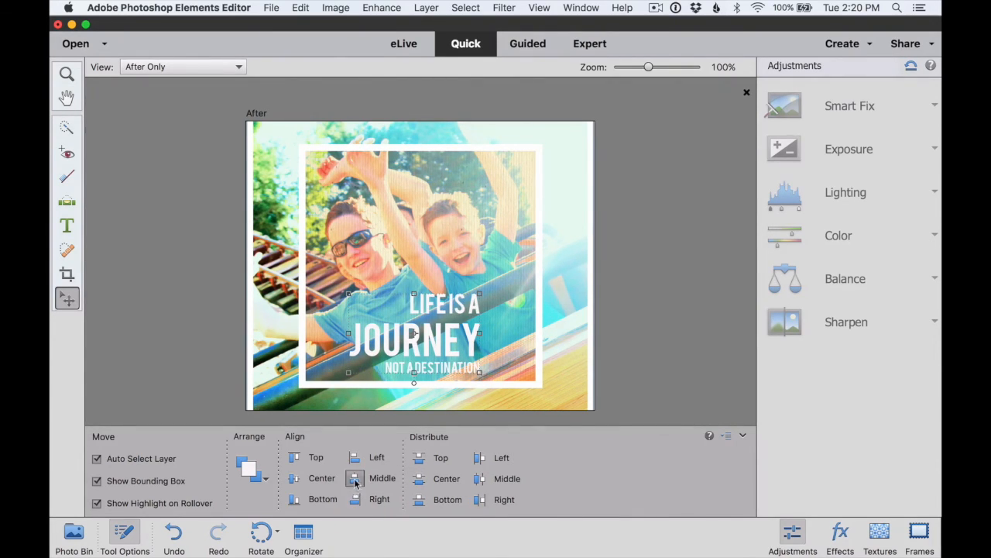
click(355, 479)
Nudge the three aligned text lines together slightly right and down to center them within the white frame, then deselect them
key(Right)
key(Right)
key(Right)
key(Right)
key(Right)
key(Right)
key(Down)
key(Down)
key(Down)
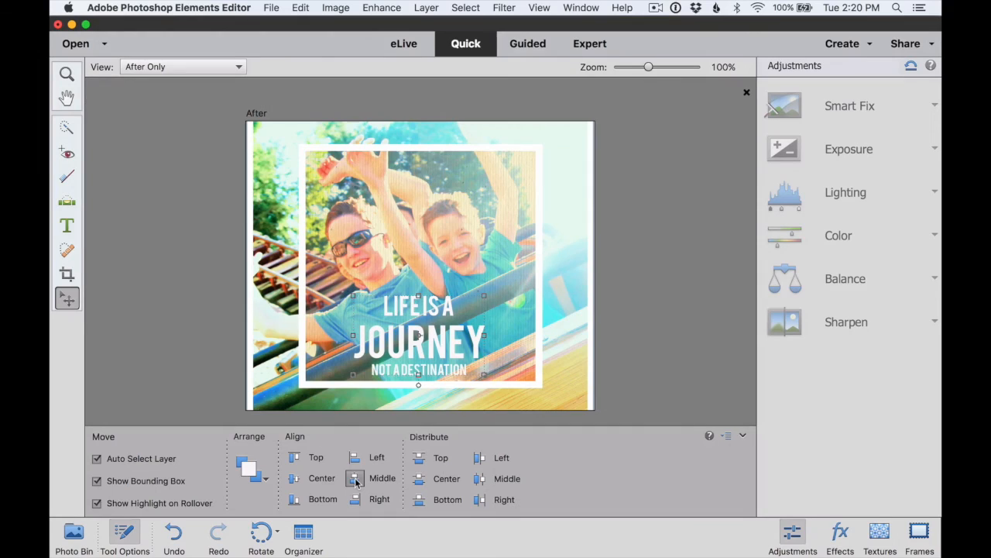
click(598, 214)
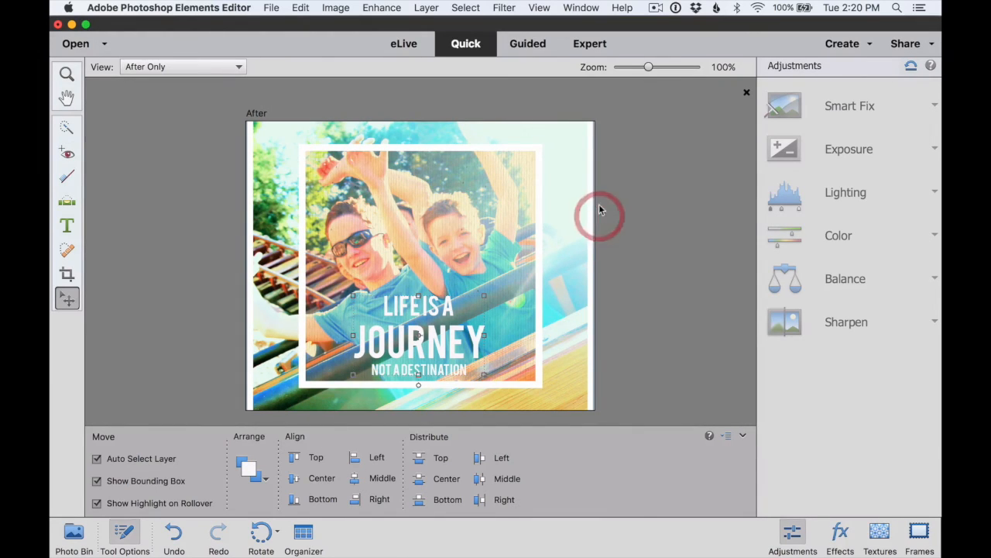
key(t)
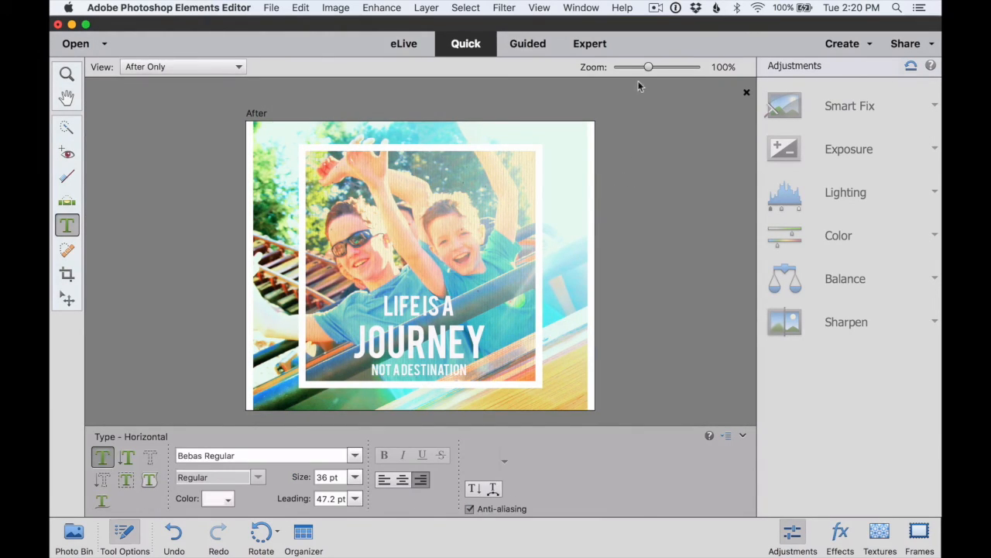
drag(647, 68, 642, 67)
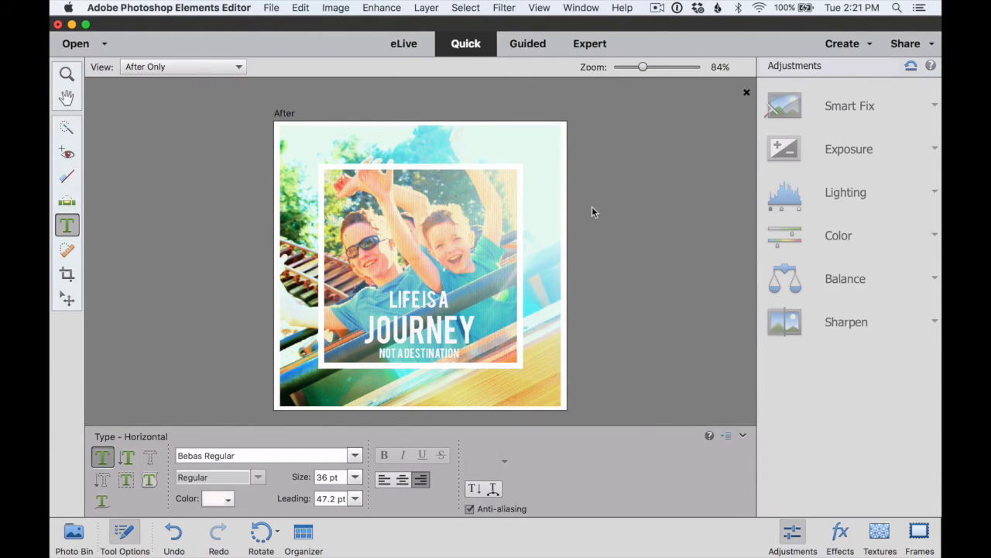